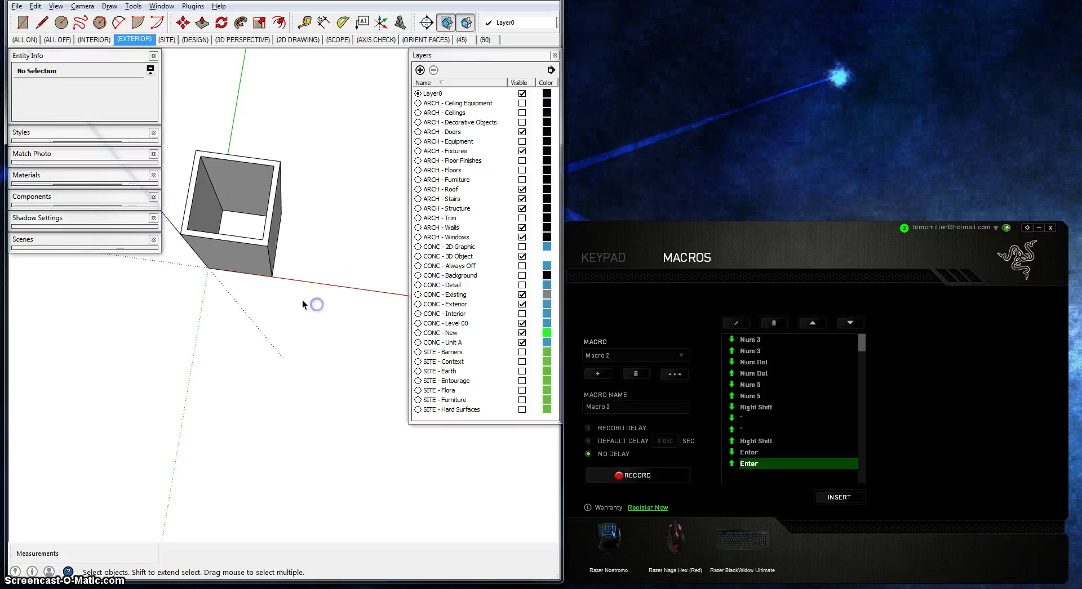
Undo the modelling of the hollow box and clear its remaining geometry so that the model is empty
mouse_move(291, 306)
middle_mouse_down()
mouse_move(401, 312)
mouse_move(291, 275)
mouse_move(355, 269)
mouse_move(405, 211)
mouse_move(208, 284)
mouse_move(382, 280)
mouse_move(370, 446)
mouse_move(401, 358)
middle_mouse_up()
mouse_move(336, 399)
middle_mouse_down()
mouse_move(254, 326)
mouse_move(256, 312)
middle_mouse_up()
left_click(256, 312)
double_click(259, 321)
key("ctrl+z")
key("ctrl+z")
key("ctrl+z")
key("ctrl+z")
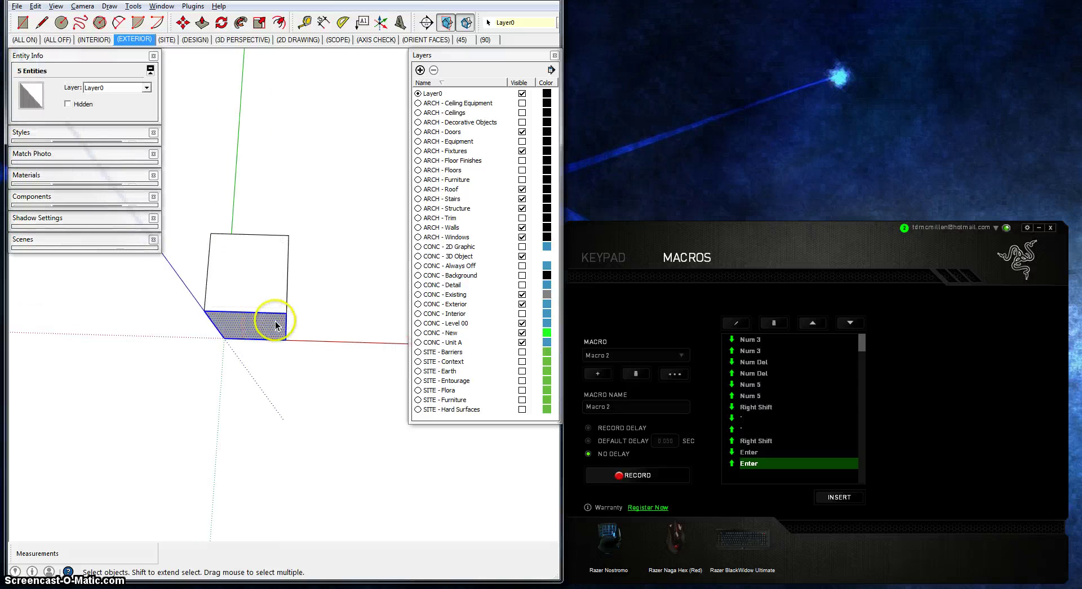
left_click(275, 322)
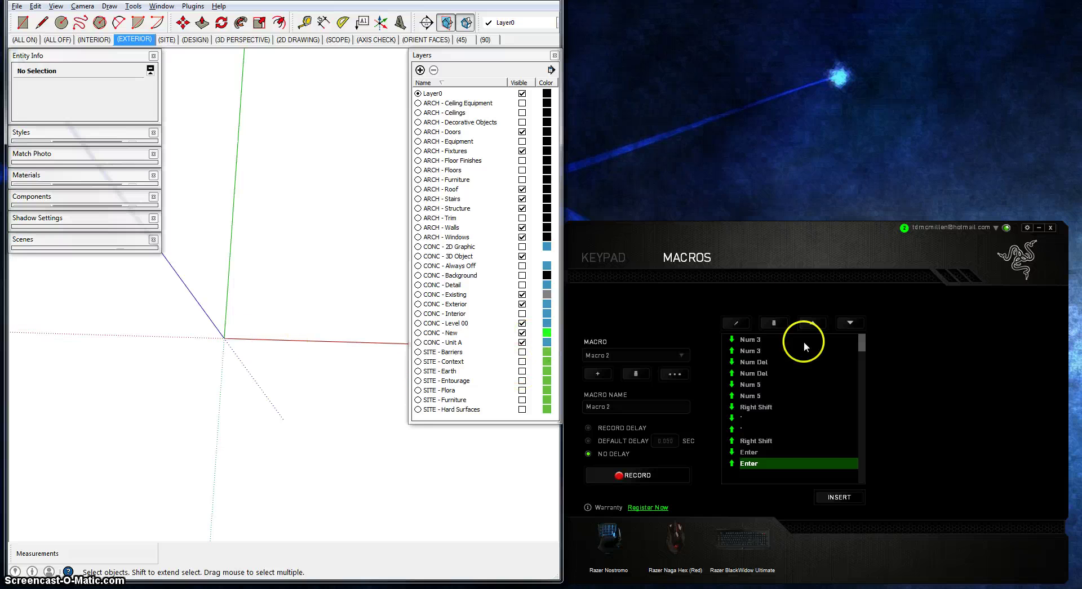
Switch to Razer Synapse and review the SketchUp profile's D-pad and Alt key assignments in the keypad's side view, leaving them unsaved
left_click(620, 258)
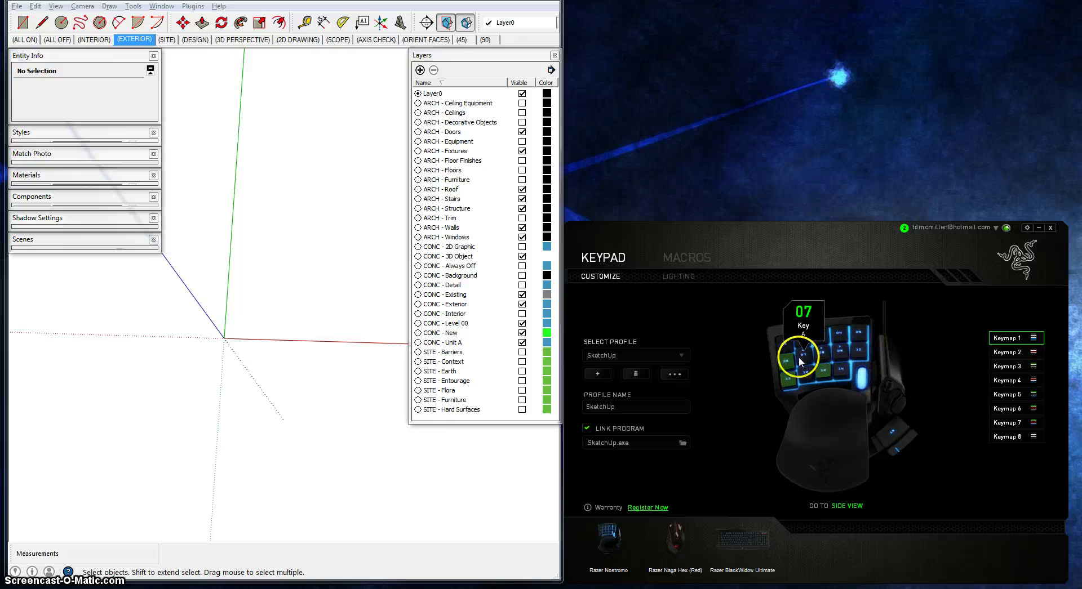
left_click(853, 509)
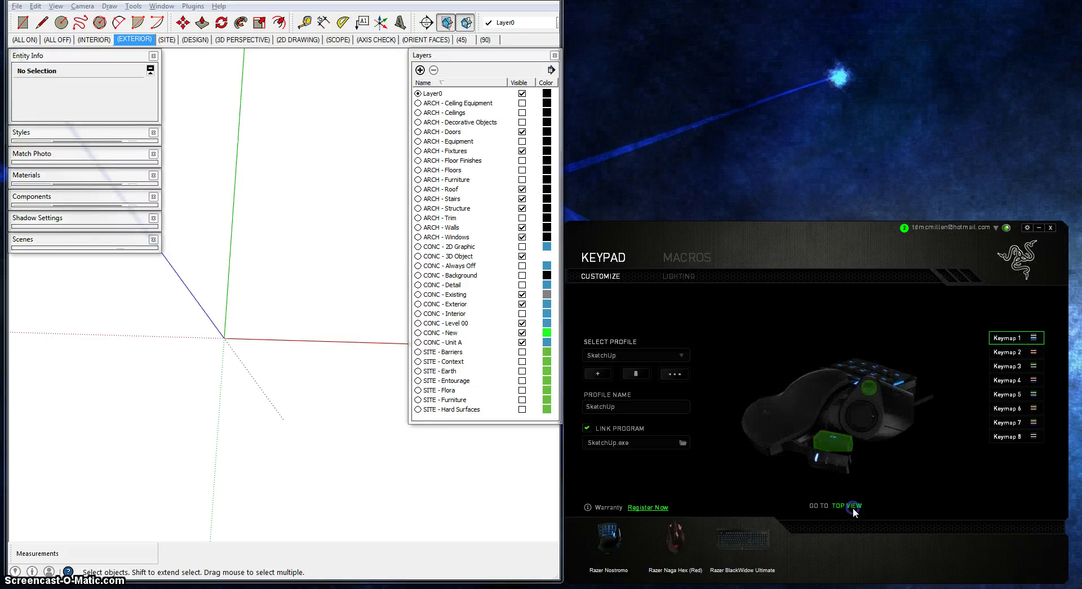
left_click(861, 418)
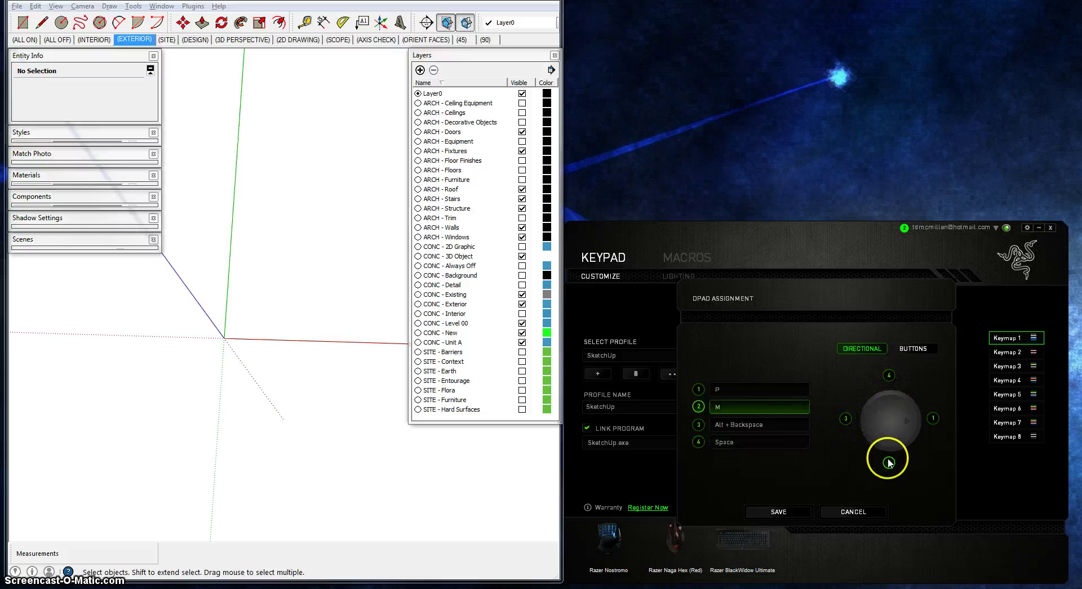
left_click(831, 511)
mouse_move(870, 391)
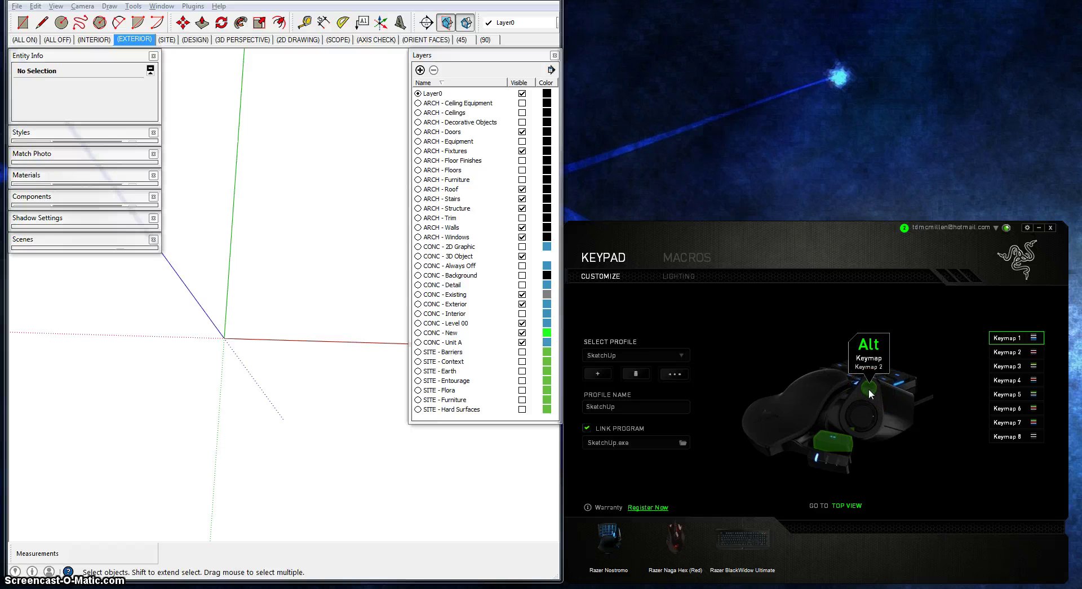
Compare the key assignments of Keymap 1 and Keymap 2 in the keypad's side and top views
left_click(1001, 353)
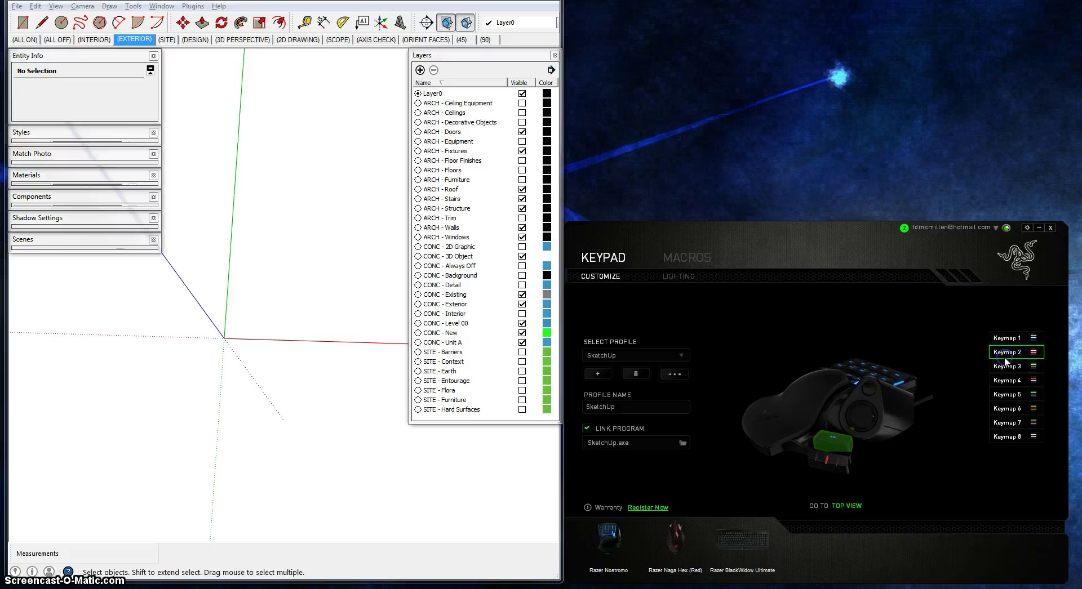
left_click(837, 500)
left_click(797, 345)
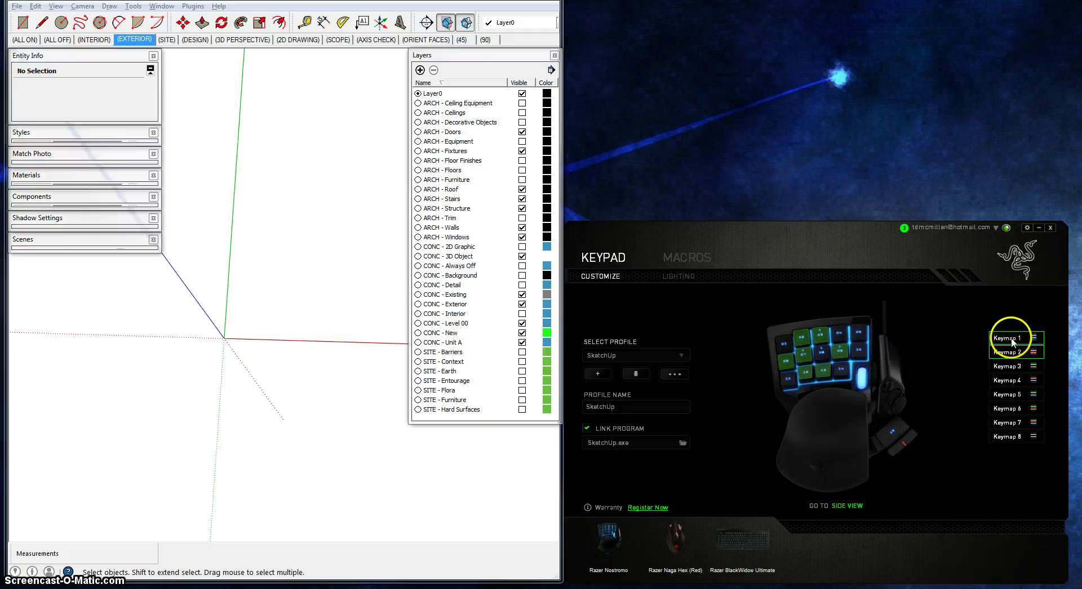
left_click(1011, 339)
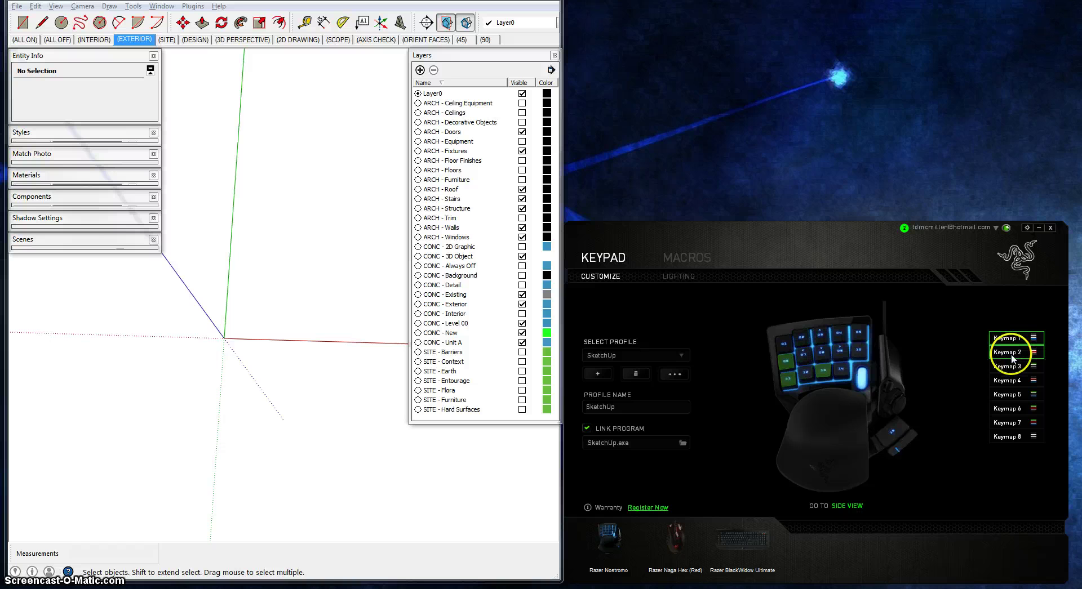
left_click(1012, 355)
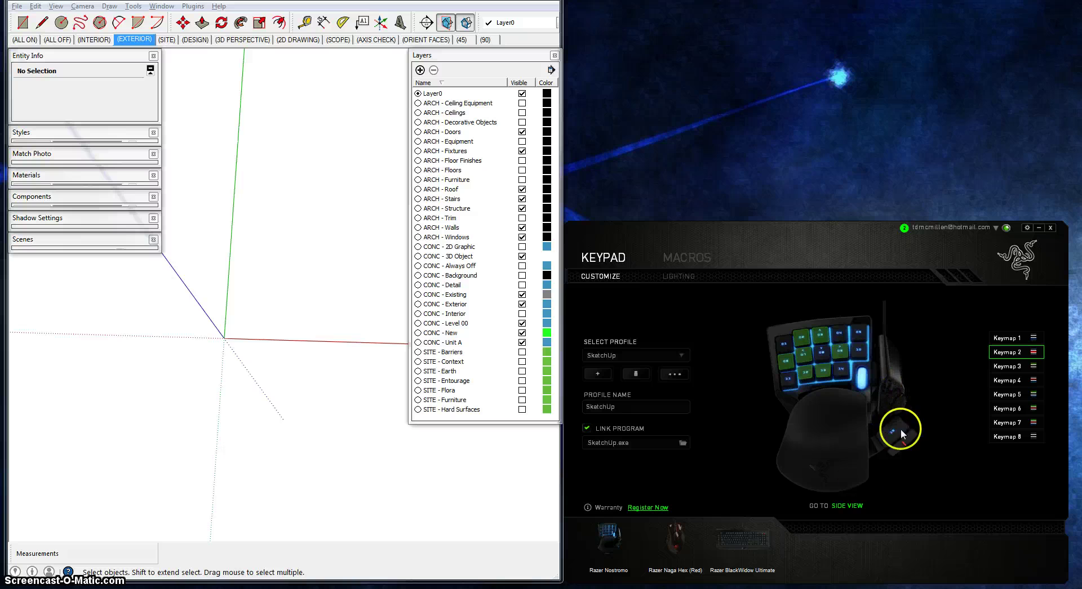
left_click(850, 506)
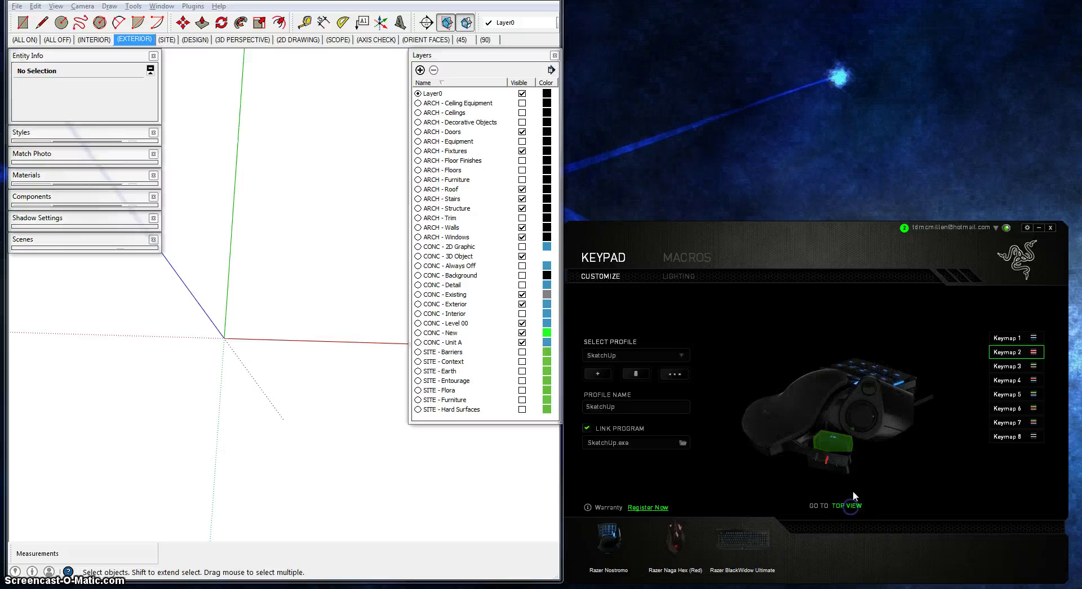
left_click(1008, 342)
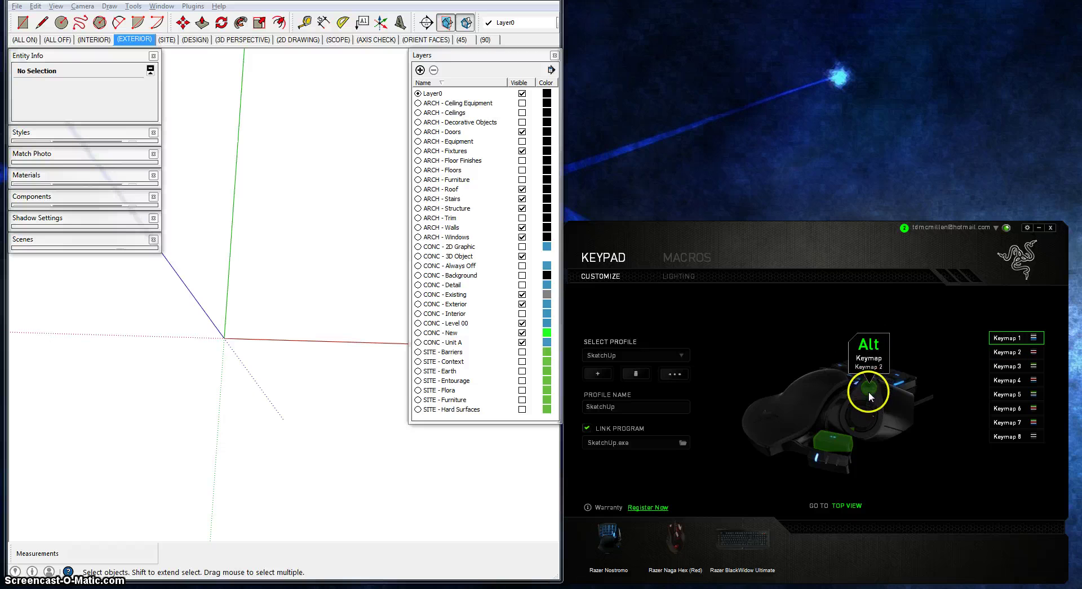
left_click(847, 506)
left_click(1006, 352)
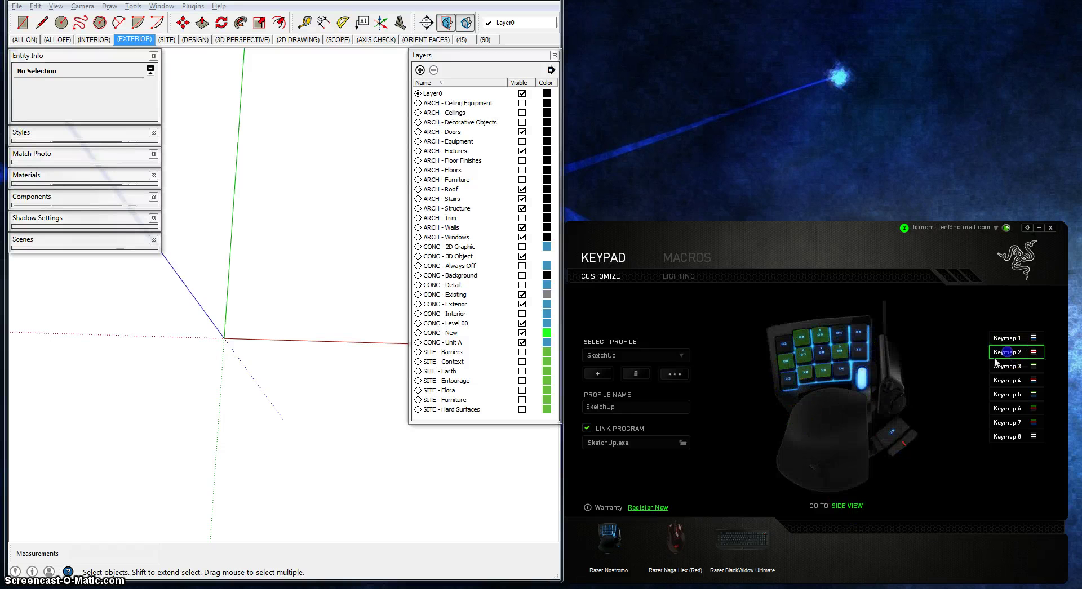
left_click(1007, 339)
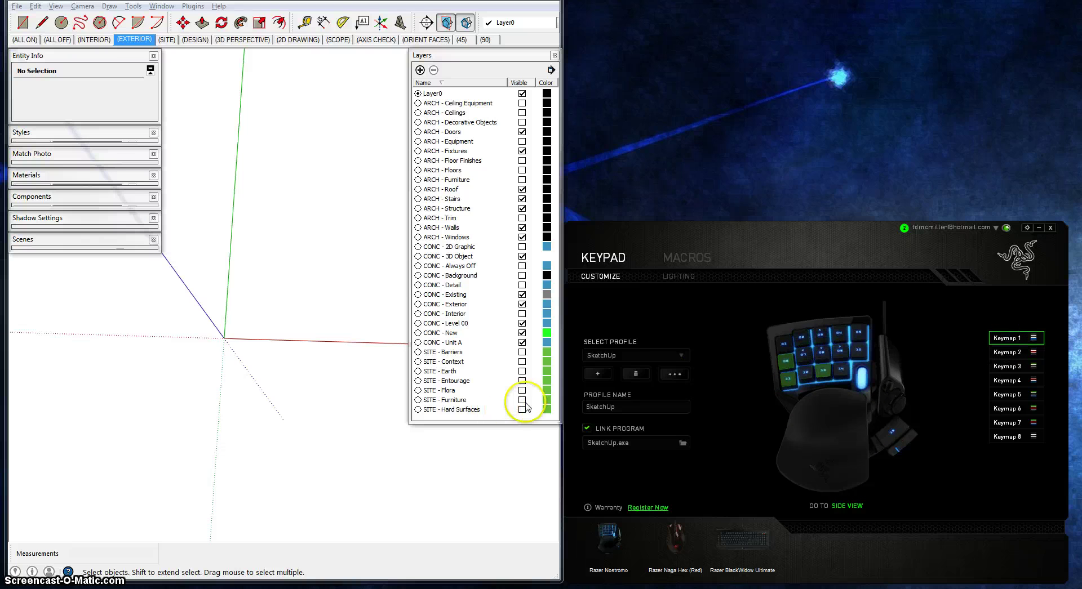
Switch to SketchUp and test toggling the keypad from Keymap 1 to Keymap 2 and back
left_click(350, 441)
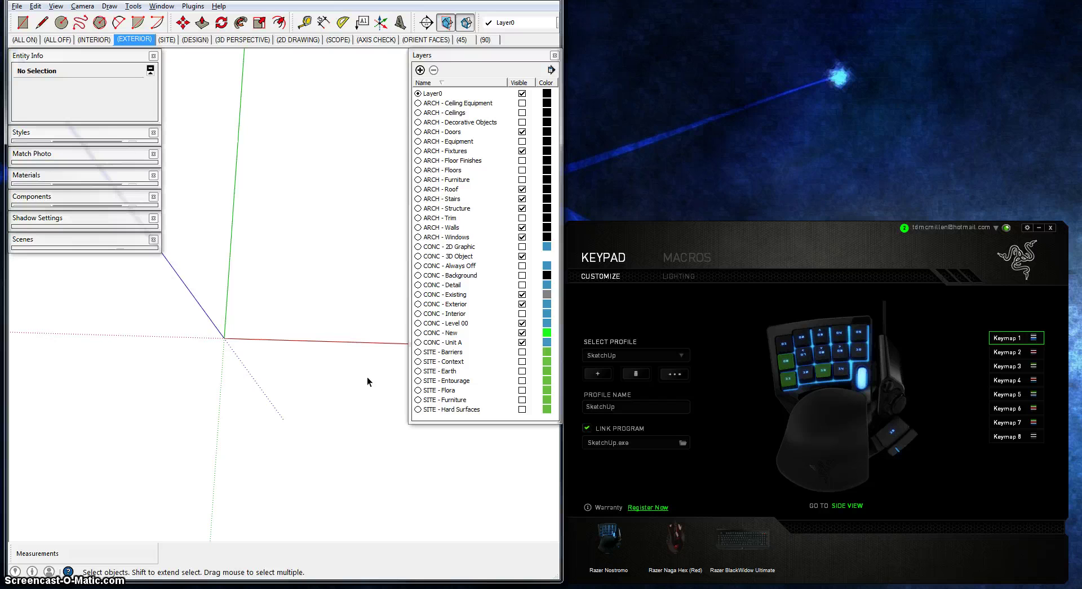
key("alt")
key("alt")
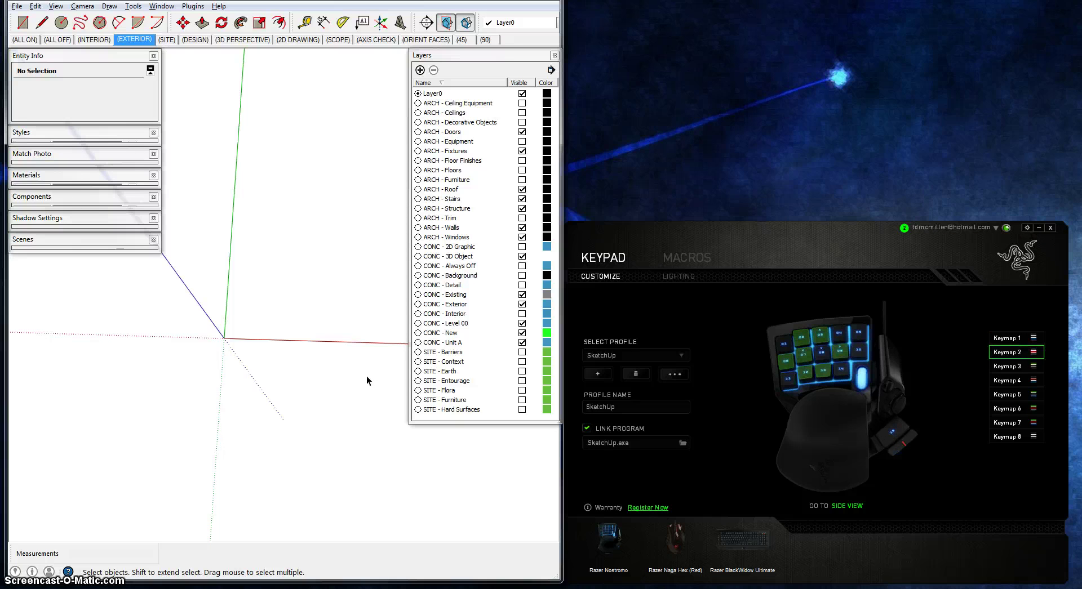
key("F1")
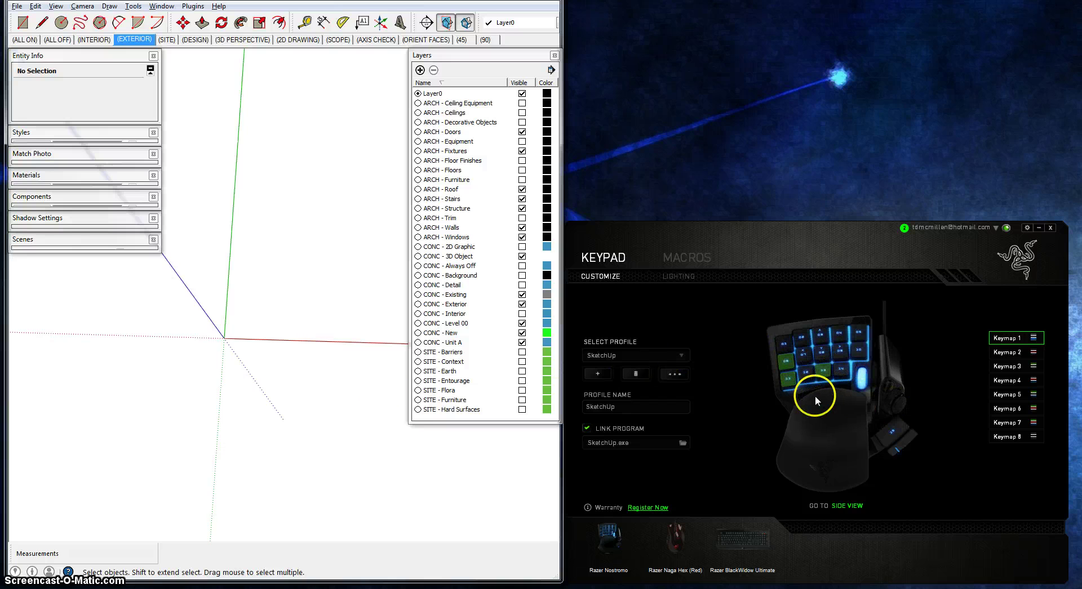
Examine the Keymap 2 assignments, including the 3.5" macro on key 12
mouse_move(363, 376)
middle_mouse_down()
mouse_move(427, 459)
mouse_move(373, 394)
middle_mouse_up()
mouse_move(184, 465)
middle_mouse_down()
mouse_move(418, 473)
mouse_move(414, 386)
middle_mouse_up()
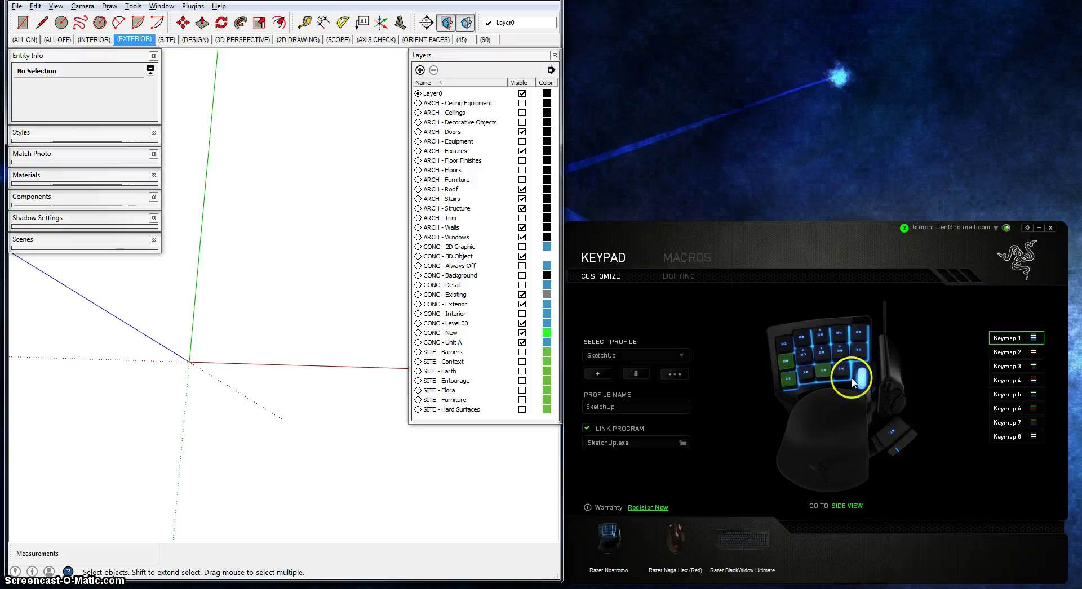
left_click(1011, 352)
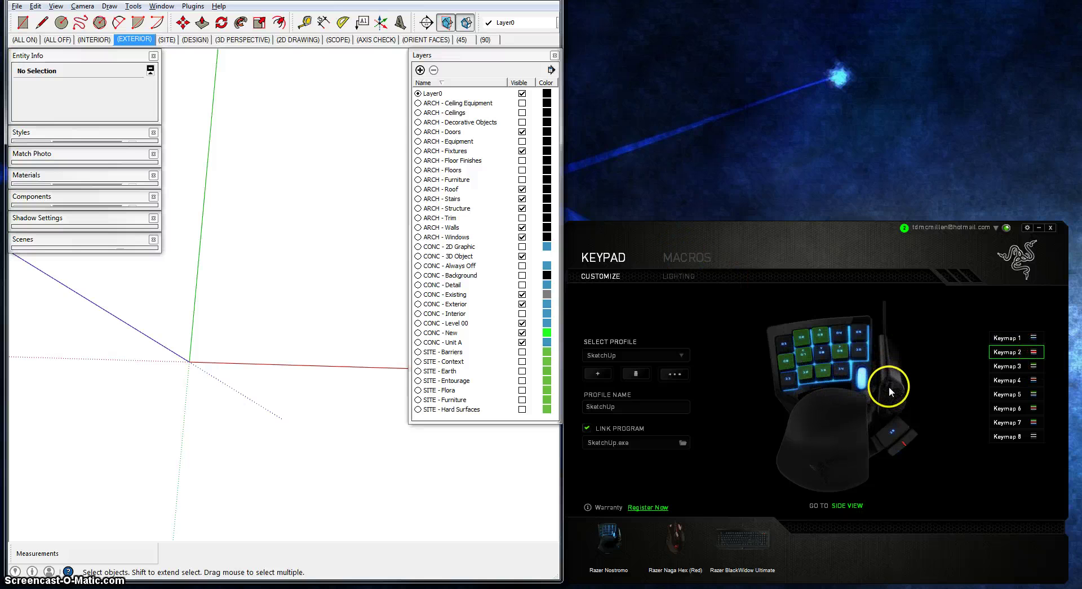
mouse_move(804, 377)
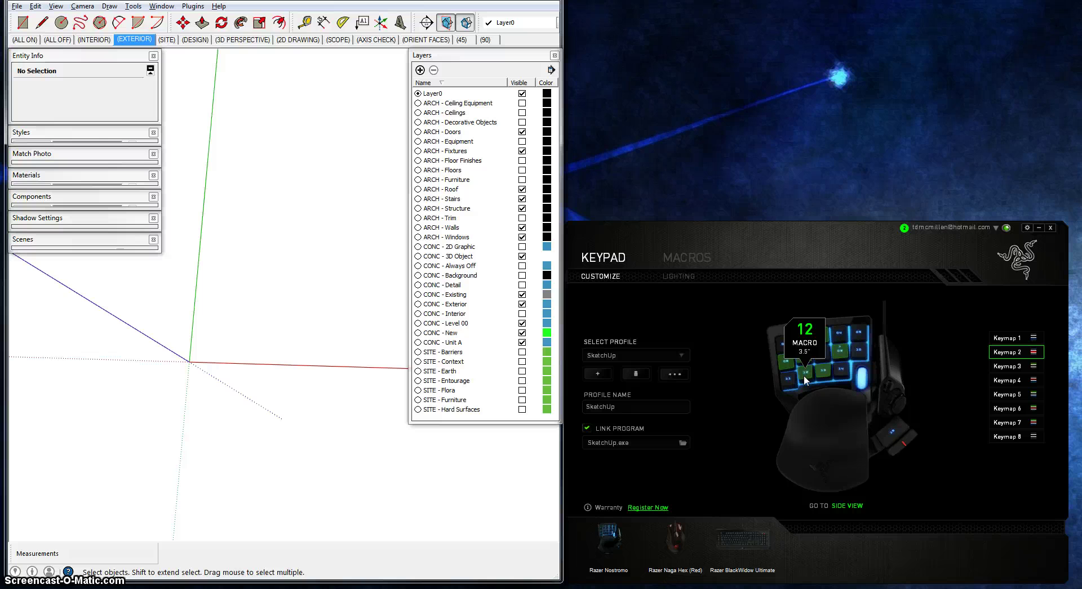
Draw a ground rectangle about 7' by 6' 7" starting at the origin in SketchUp
key("r")
left_click(189, 363)
left_click(311, 259)
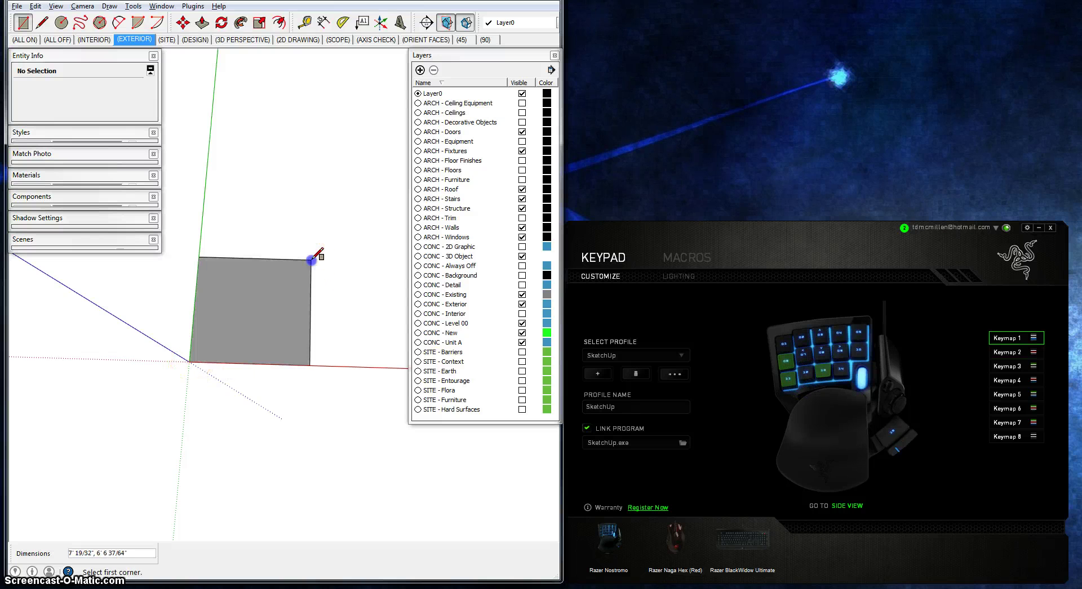
key("p")
left_click(272, 311)
left_click(271, 312)
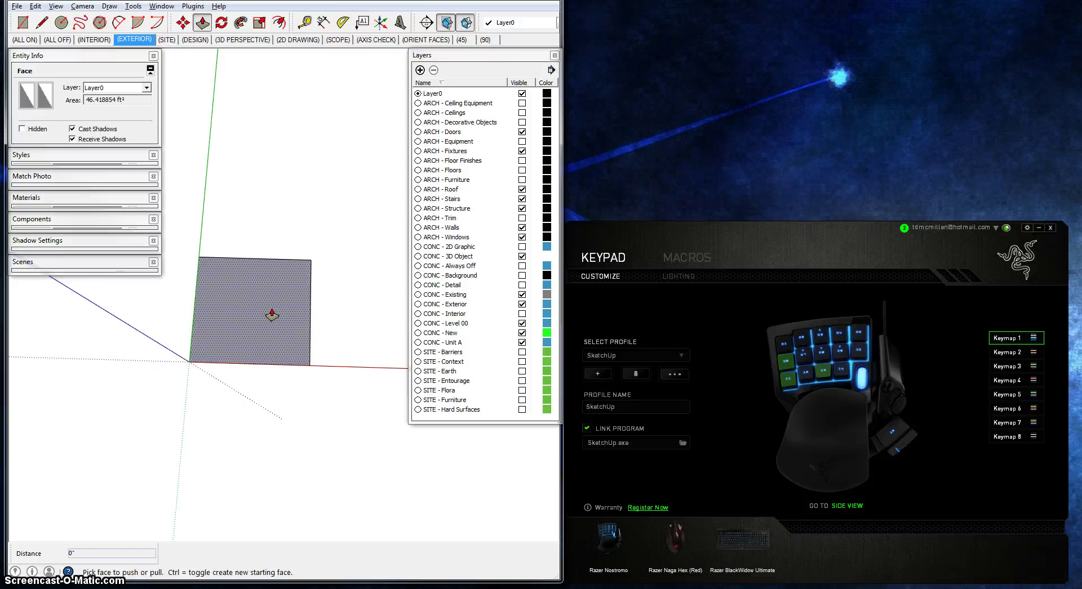
key("space")
Review each of the four D-pad direction assignments in Keymap 1 and close the assignment dialog without saving
left_click(842, 440)
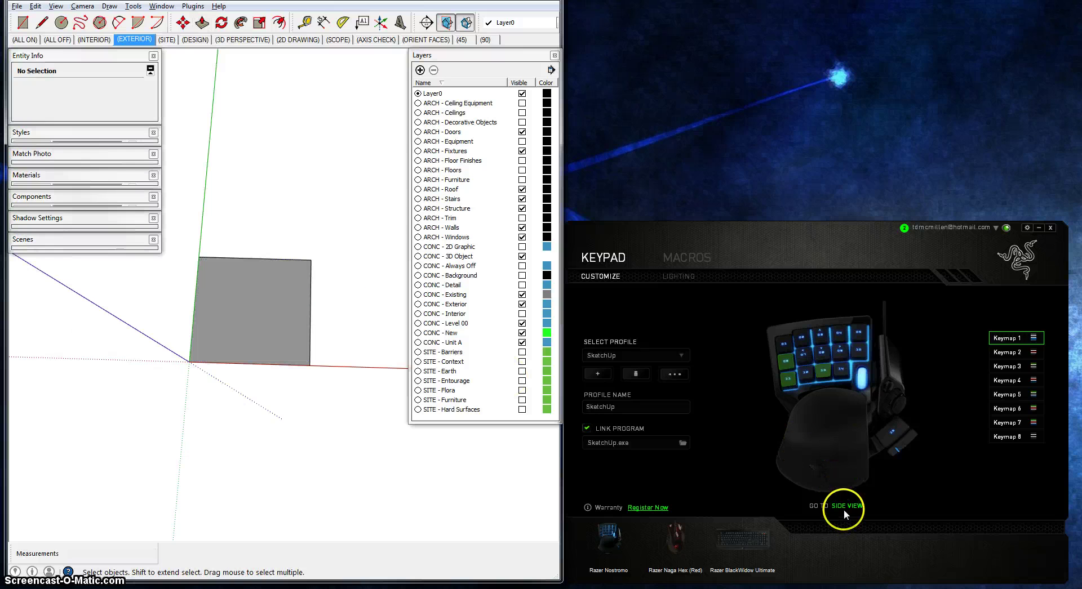
left_click(844, 509)
left_click(858, 418)
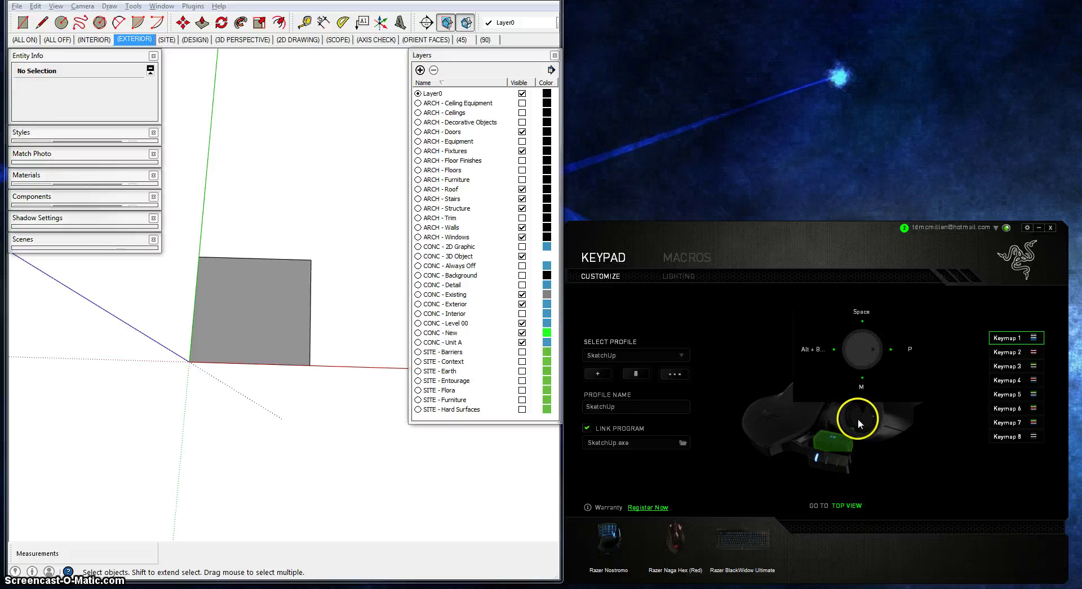
left_click(895, 364)
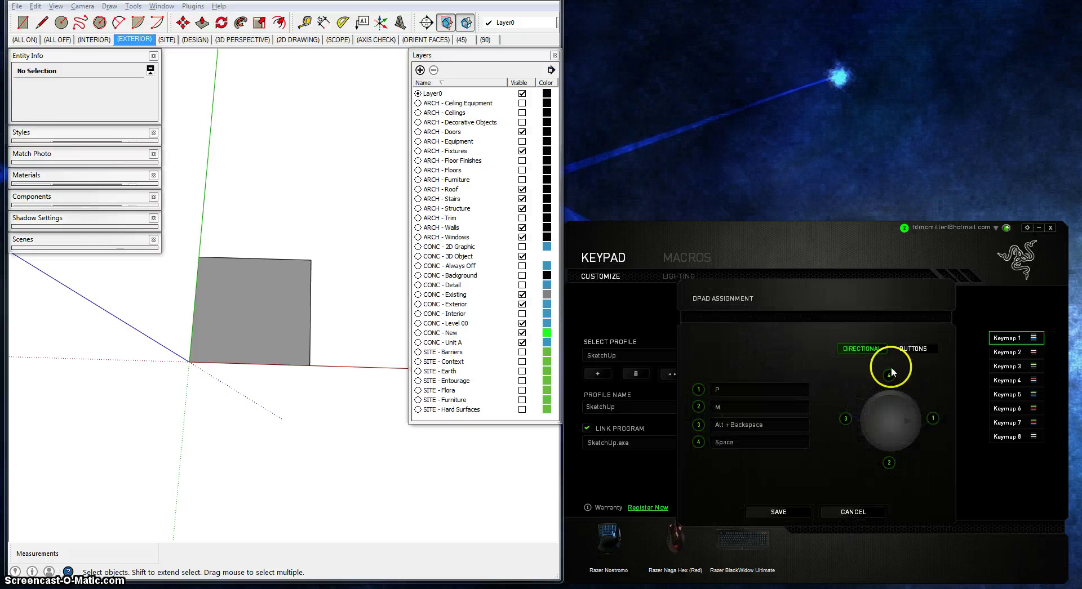
left_click(933, 418)
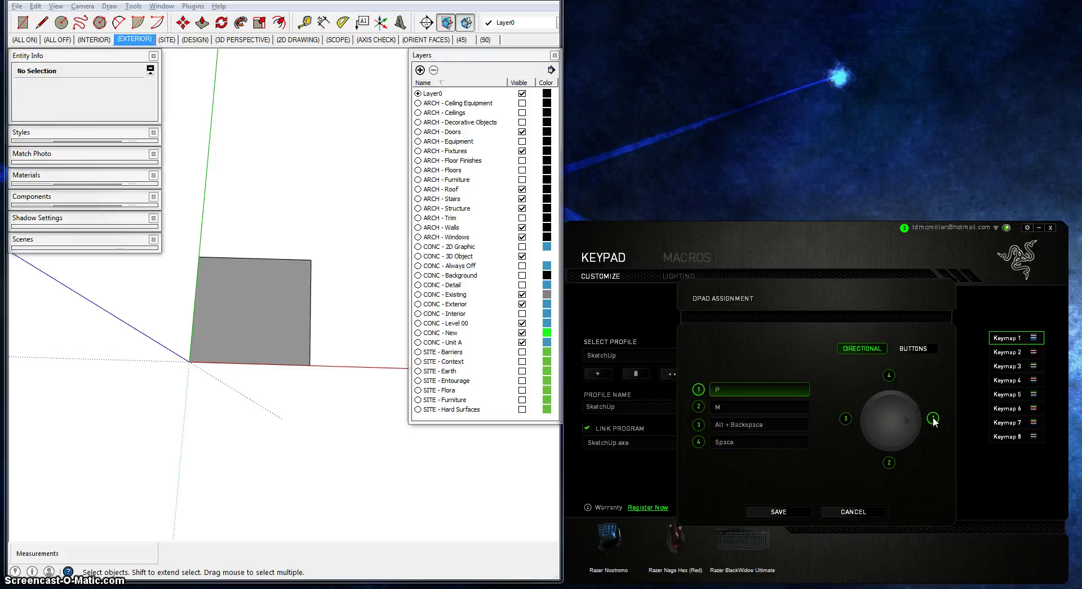
left_click(890, 463)
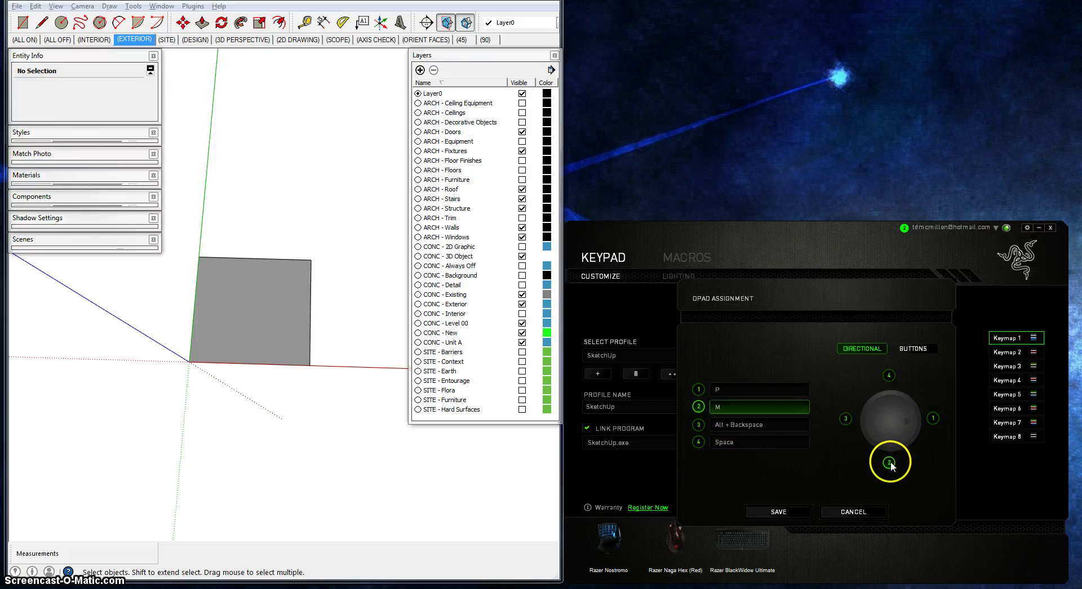
left_click(846, 420)
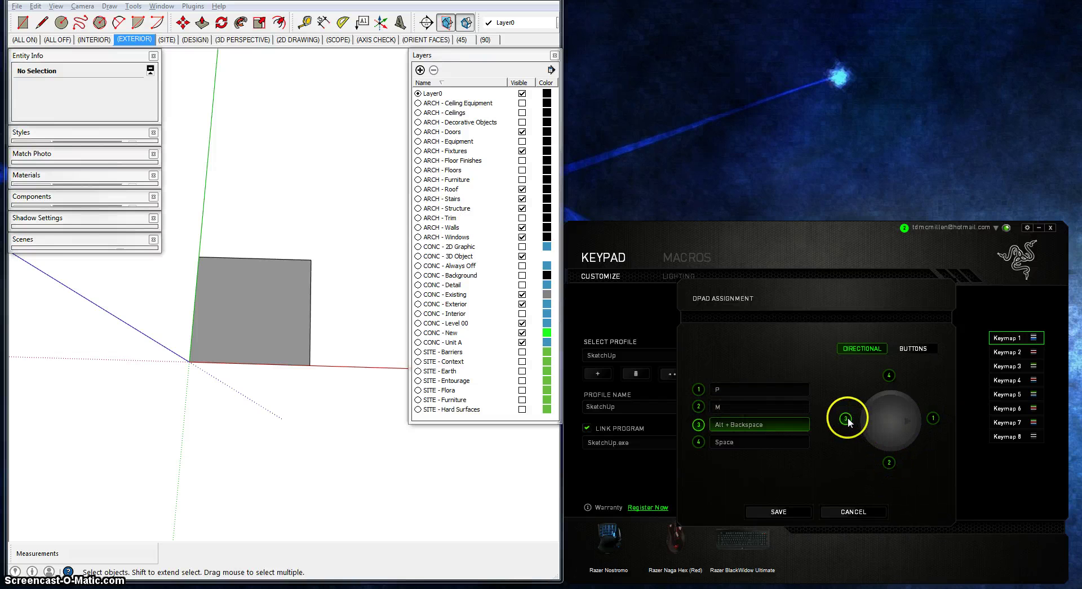
left_click(887, 376)
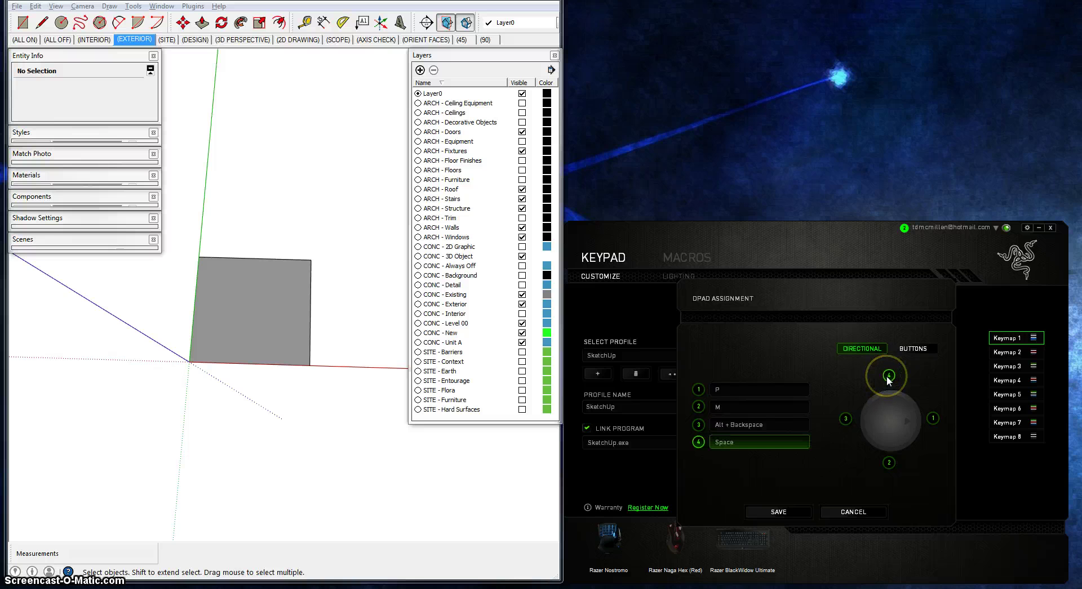
left_click(847, 511)
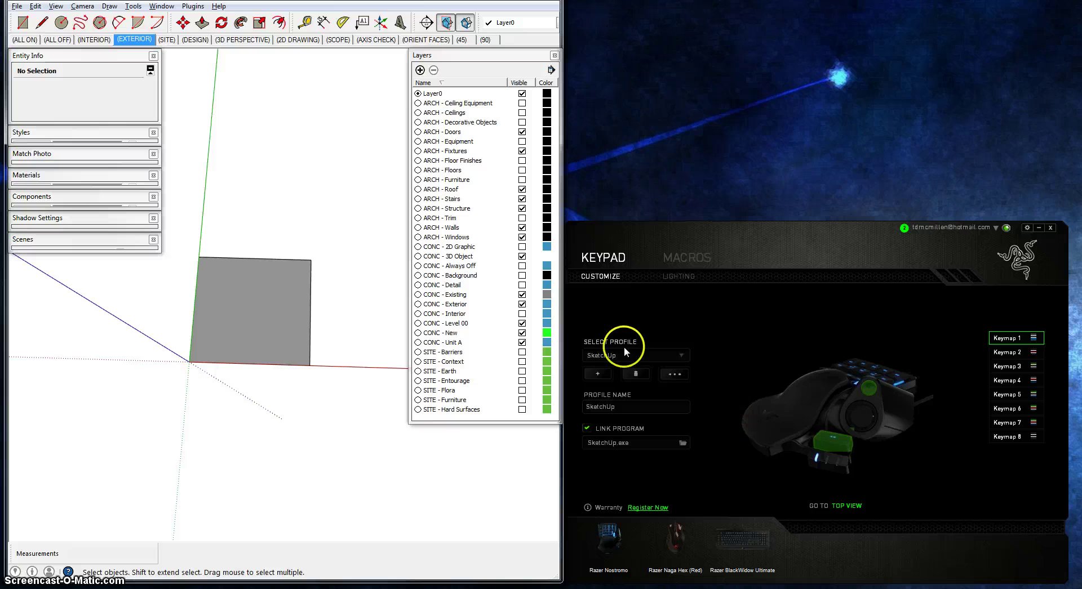
Push/Pull the ground rectangle up into a box about 7' 10" tall
left_click(268, 320)
key("p")
left_click_drag(263, 317, 274, 266)
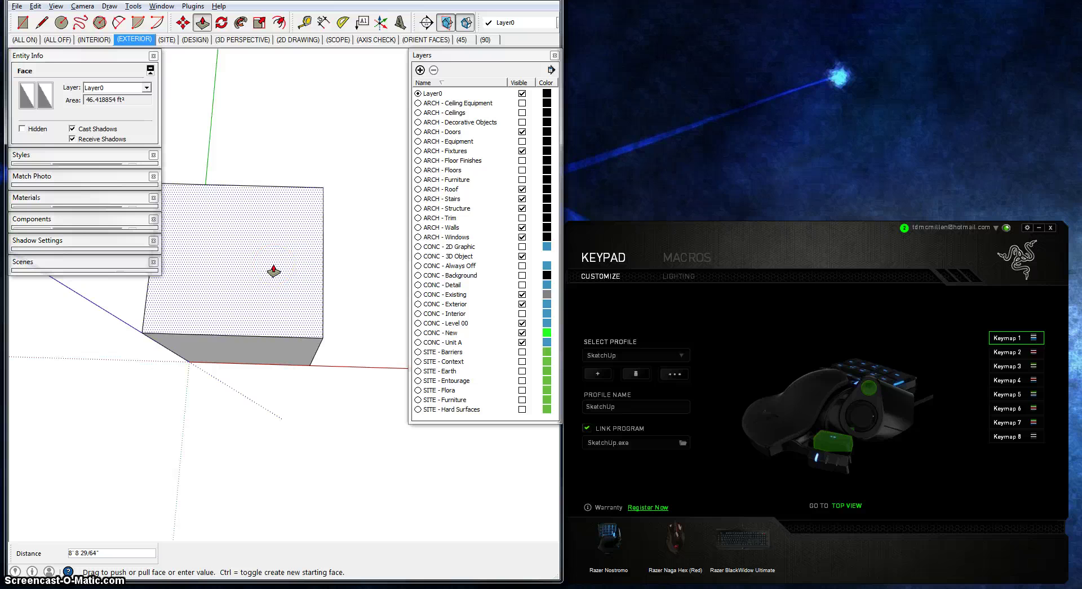
left_click(273, 271)
middle_click_drag(273, 266, 297, 136)
middle_click_drag(278, 181, 262, 232)
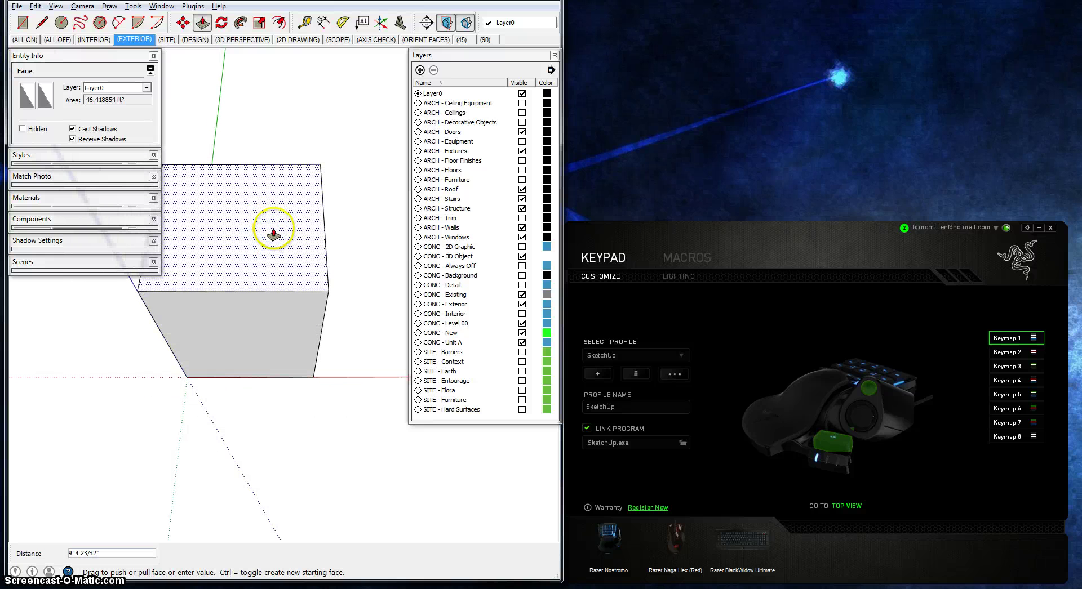
left_click_drag(274, 235, 306, 261)
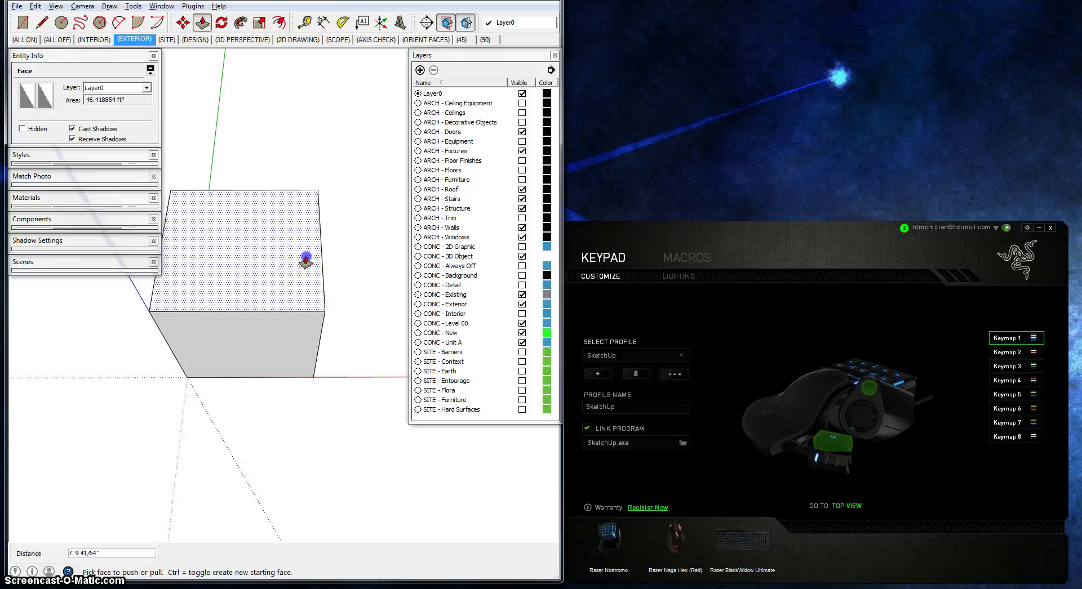
Open Macro 2 in the Synapse macro editor and rename it 8'
left_click(680, 259)
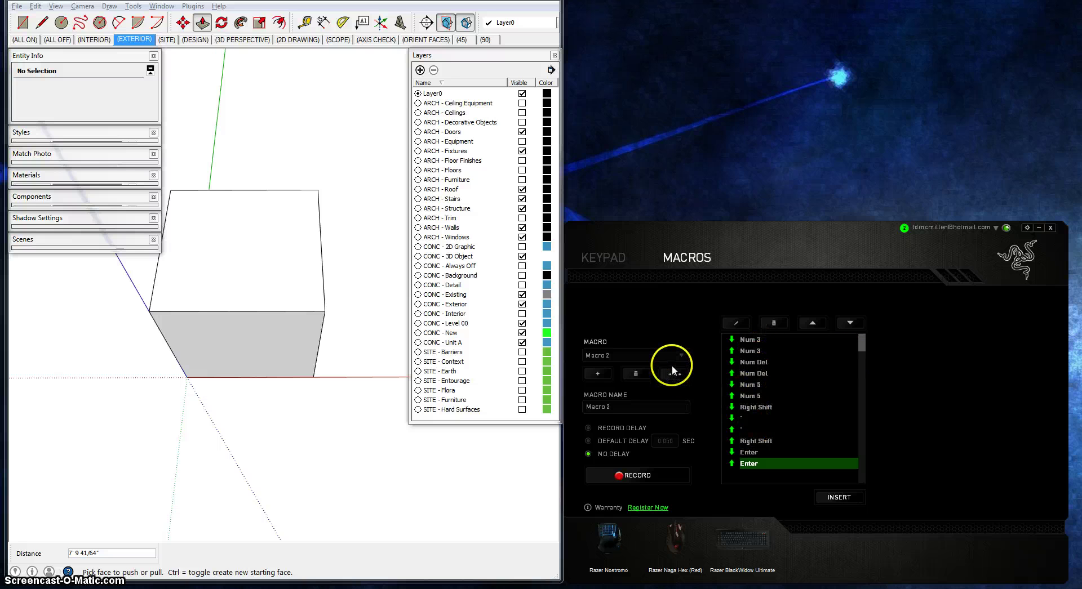
left_click(615, 358)
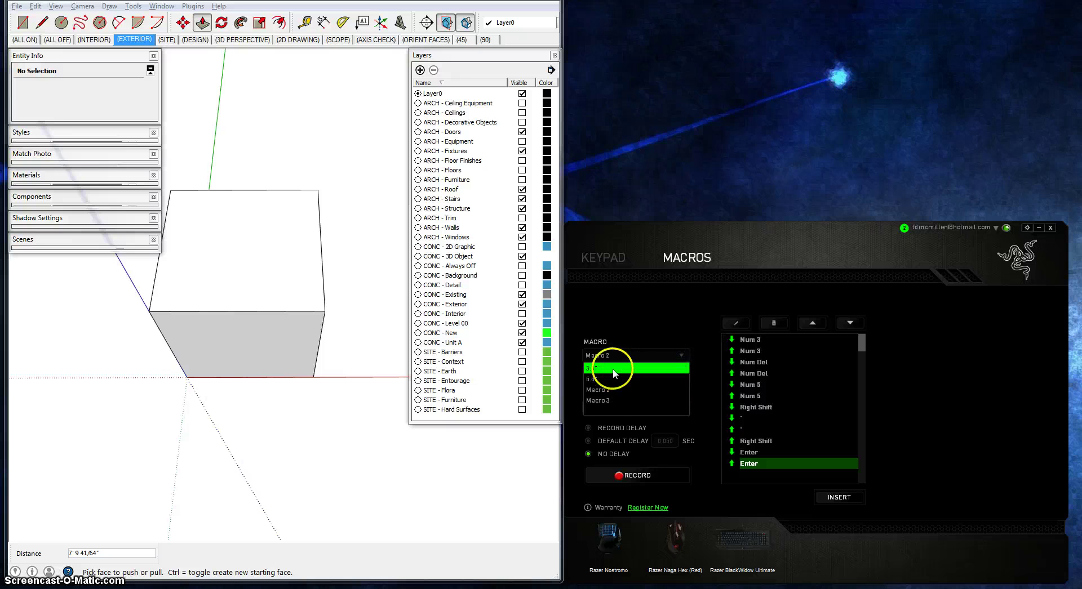
left_click(613, 393)
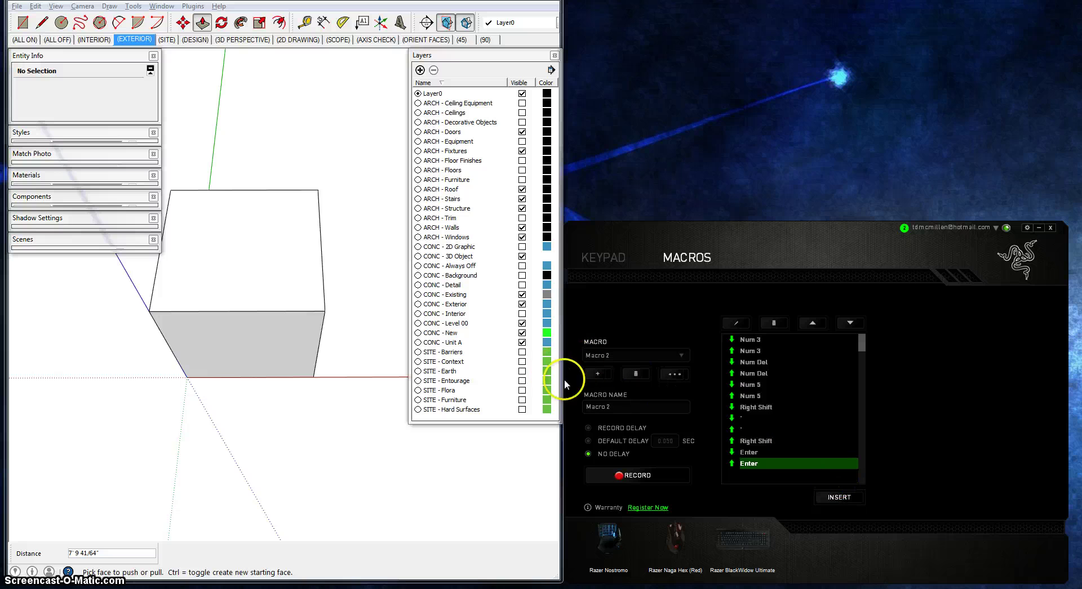
left_click(660, 410)
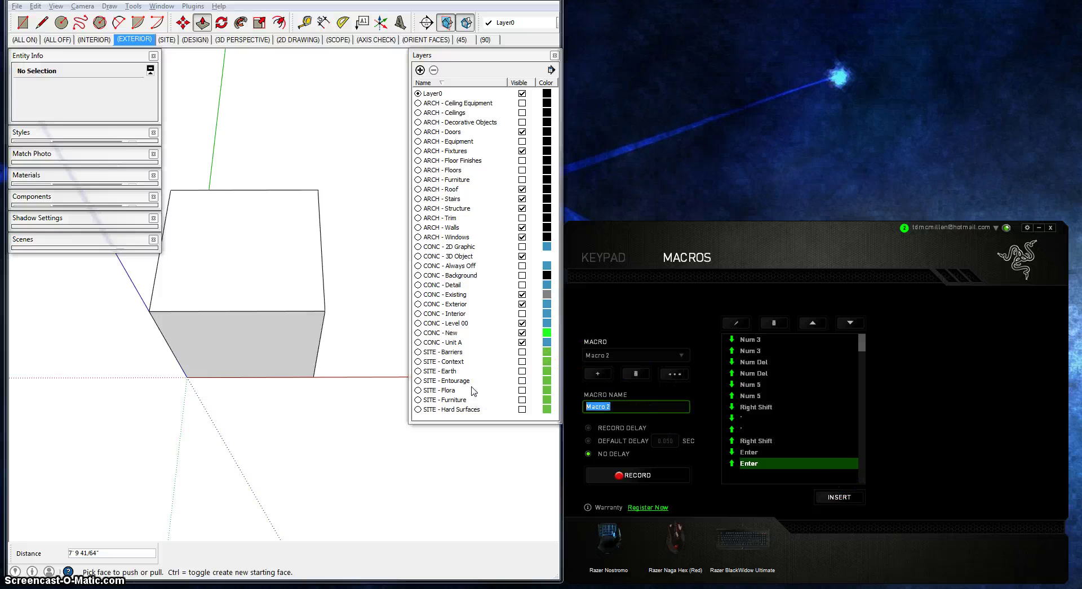
type("8'")
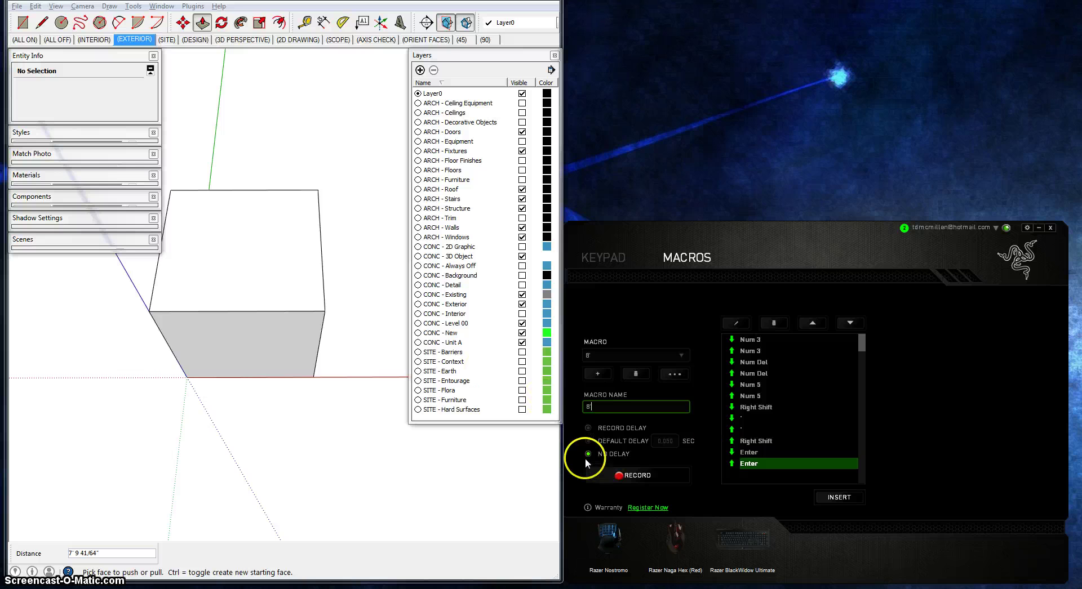
Record the 8' macro with no delay as the sequence Num 8, apostrophe and Enter
left_click(638, 475)
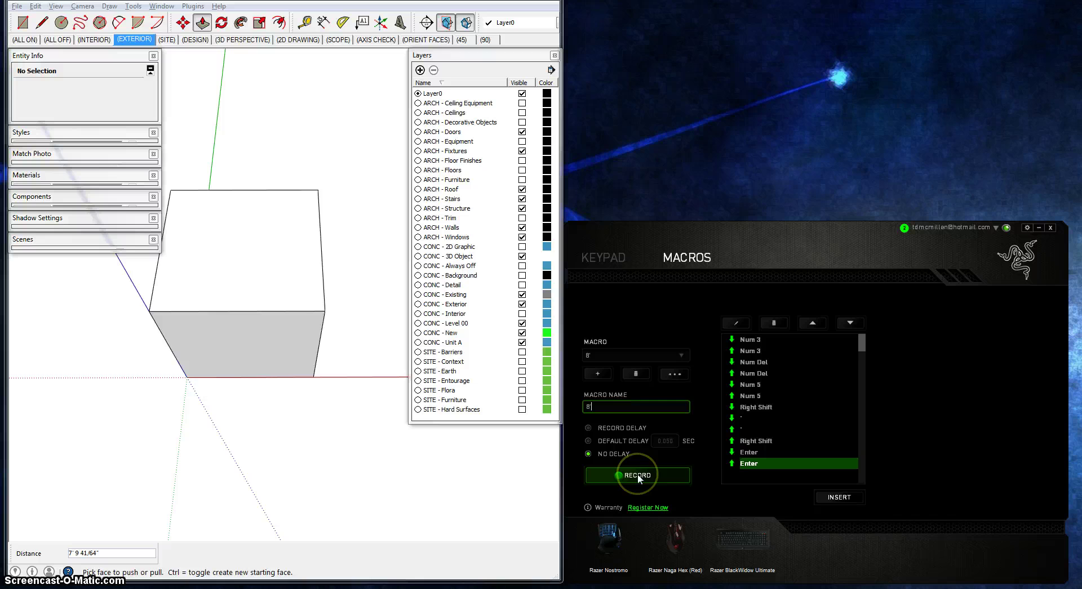
left_click(637, 475)
key("KP_8")
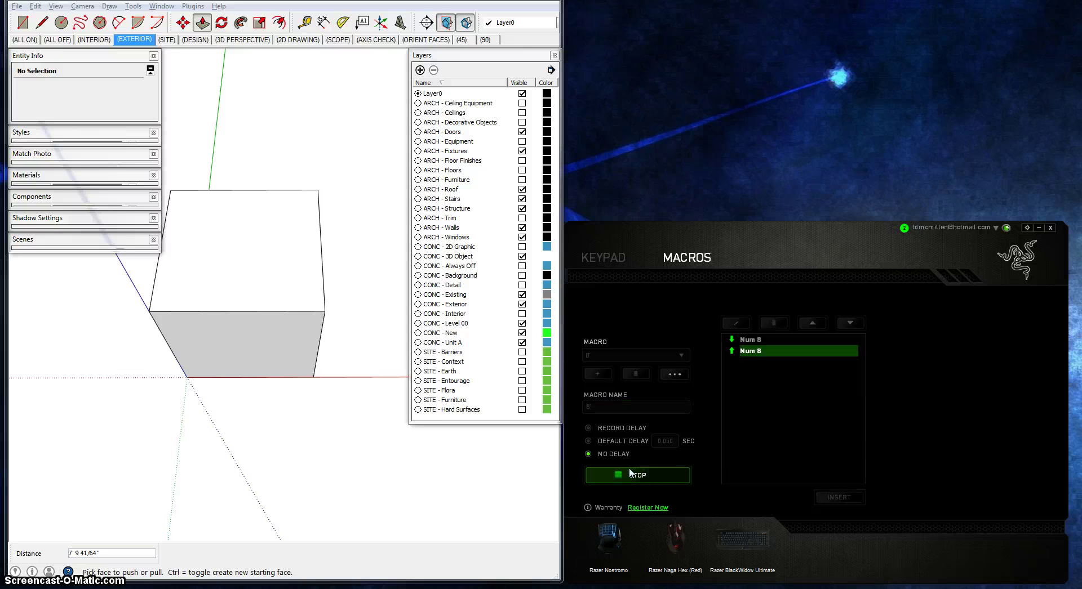
key("period")
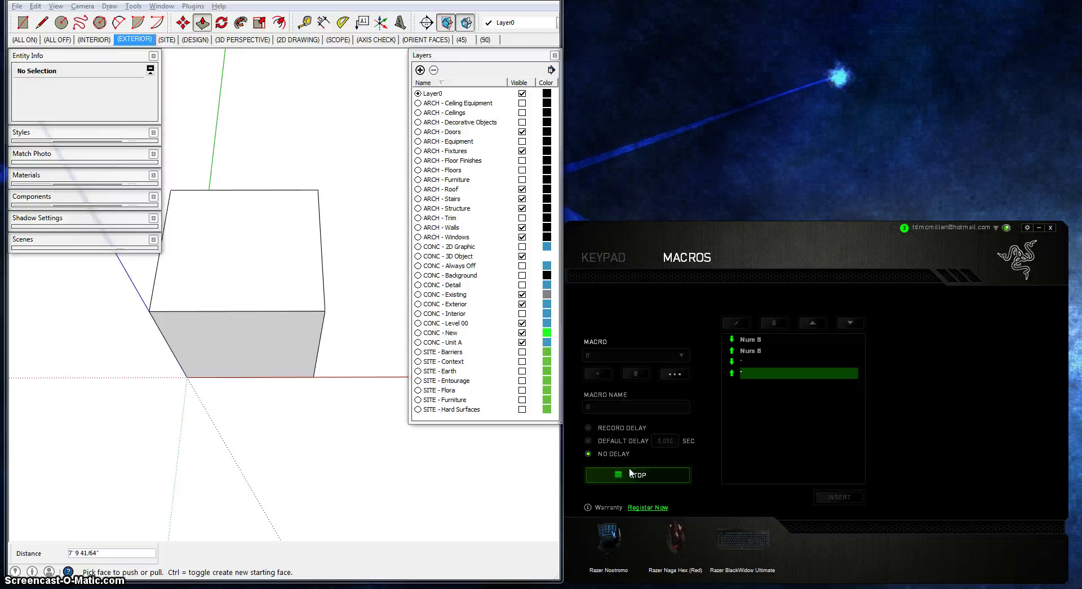
key("Return")
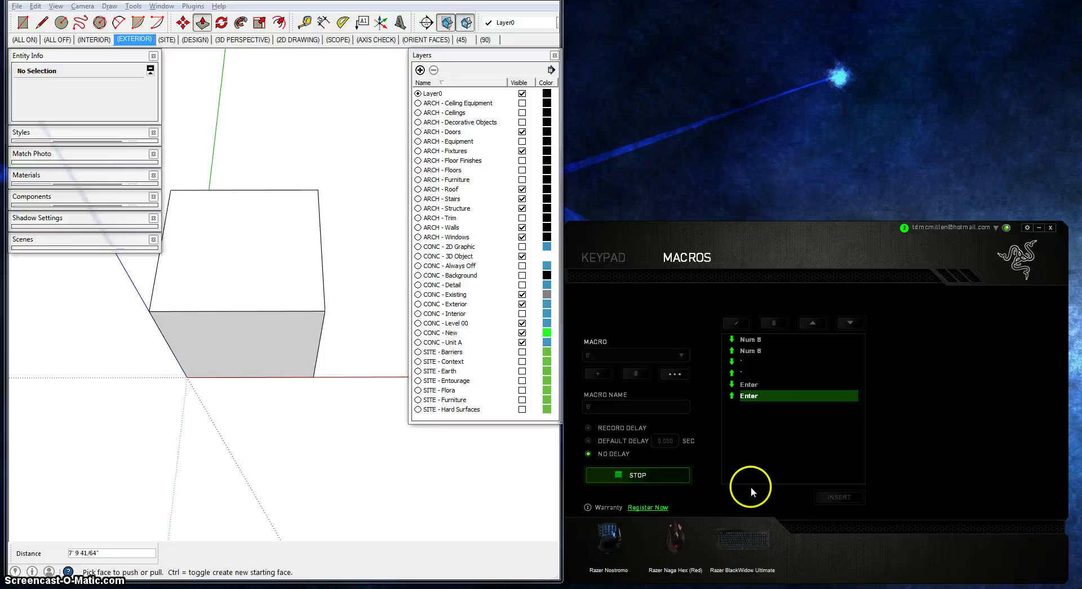
left_click(643, 478)
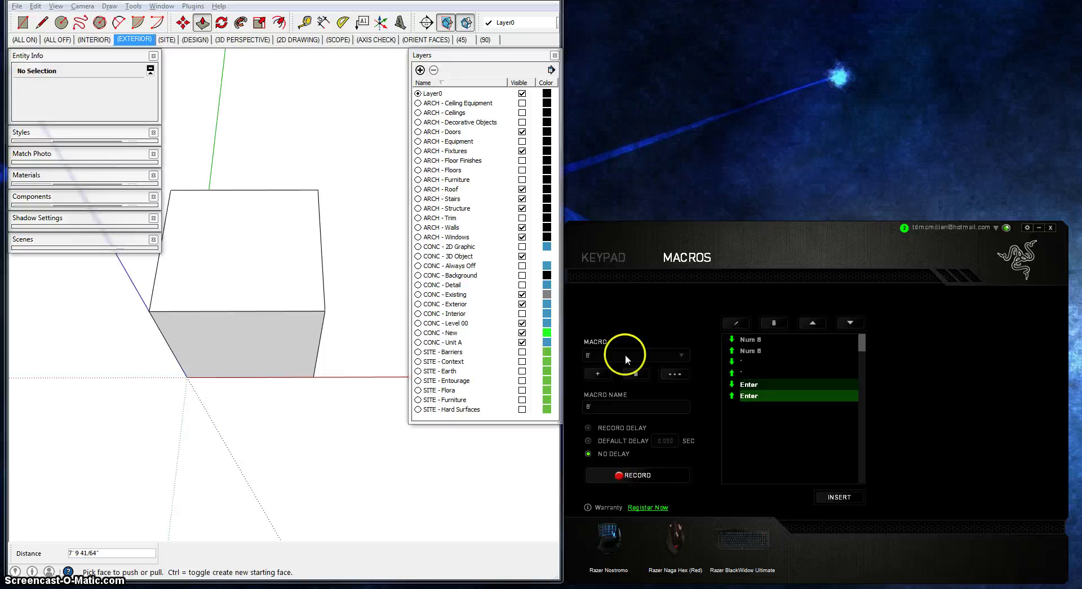
Assign the 8' macro to keypad button 08 in Keymap 2 with Play once playback and save it
left_click(605, 261)
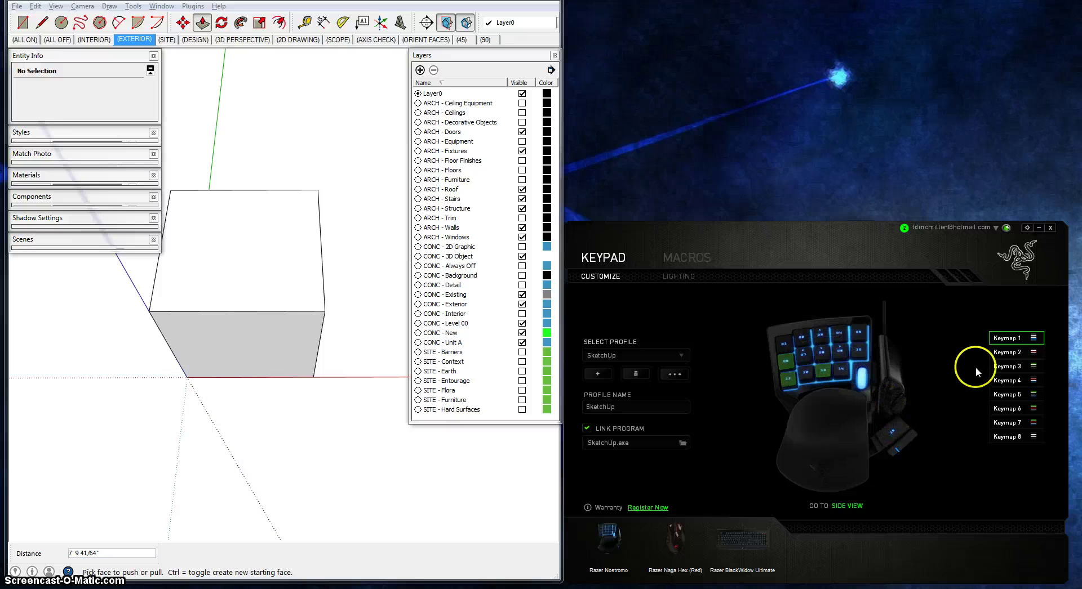
left_click(1006, 352)
mouse_move(824, 349)
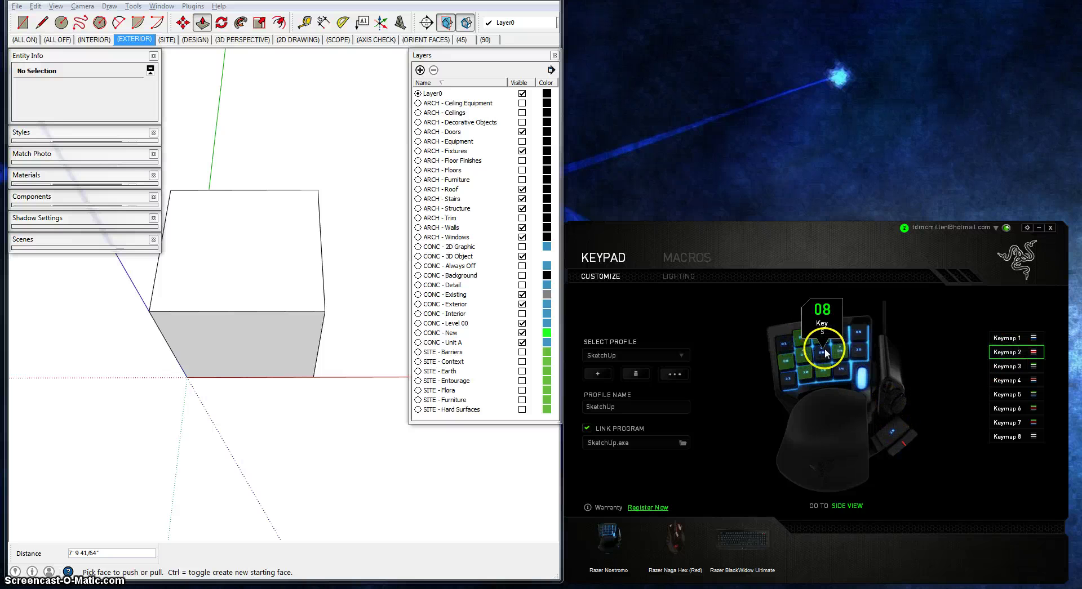
left_click(822, 356)
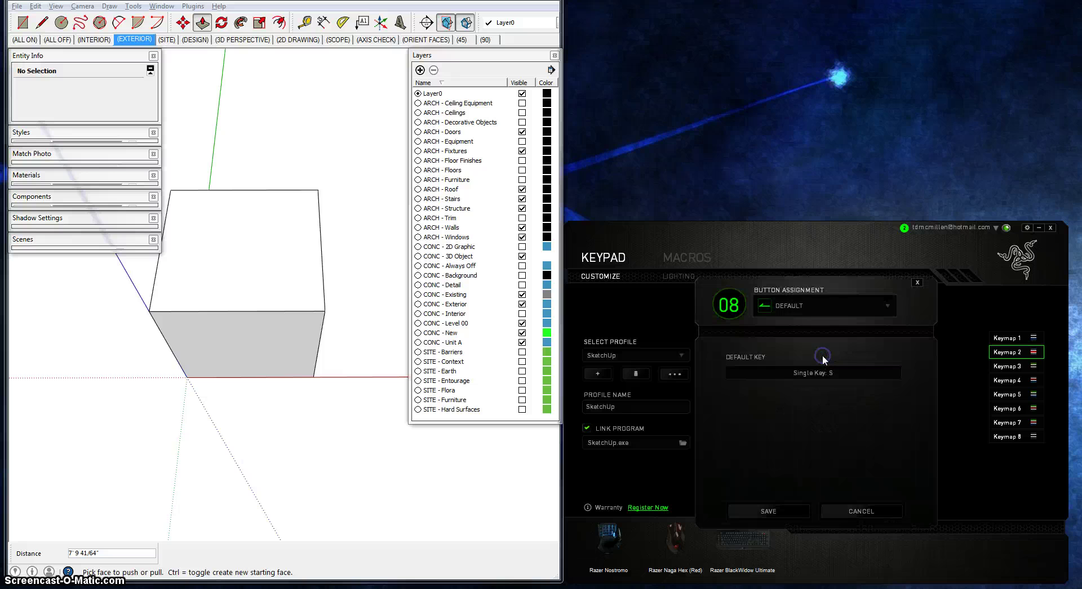
left_click(802, 314)
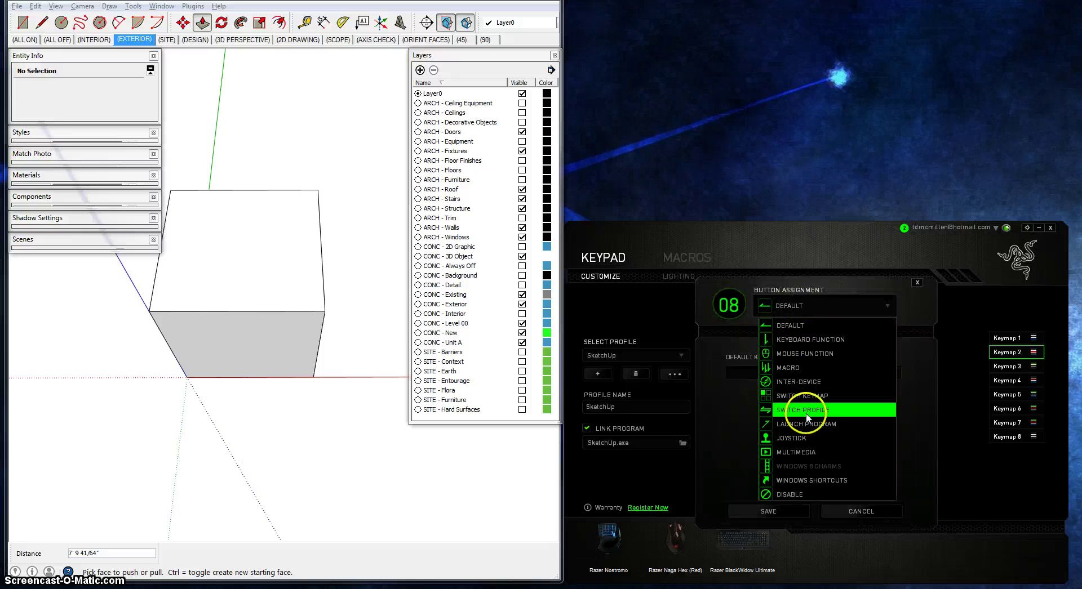
left_click(803, 371)
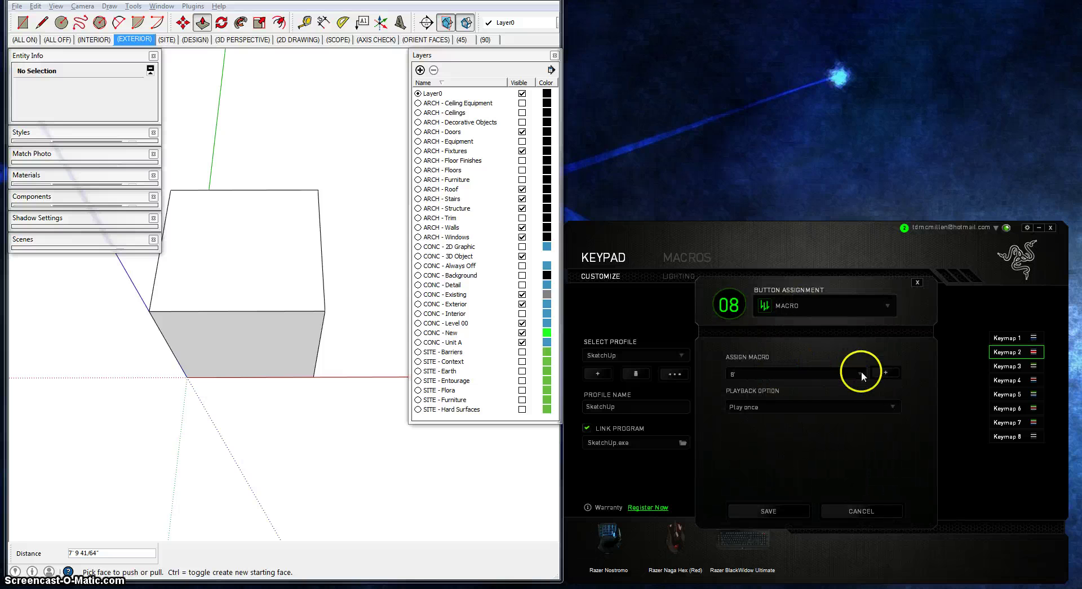
left_click(861, 375)
left_click(757, 406)
left_click(758, 509)
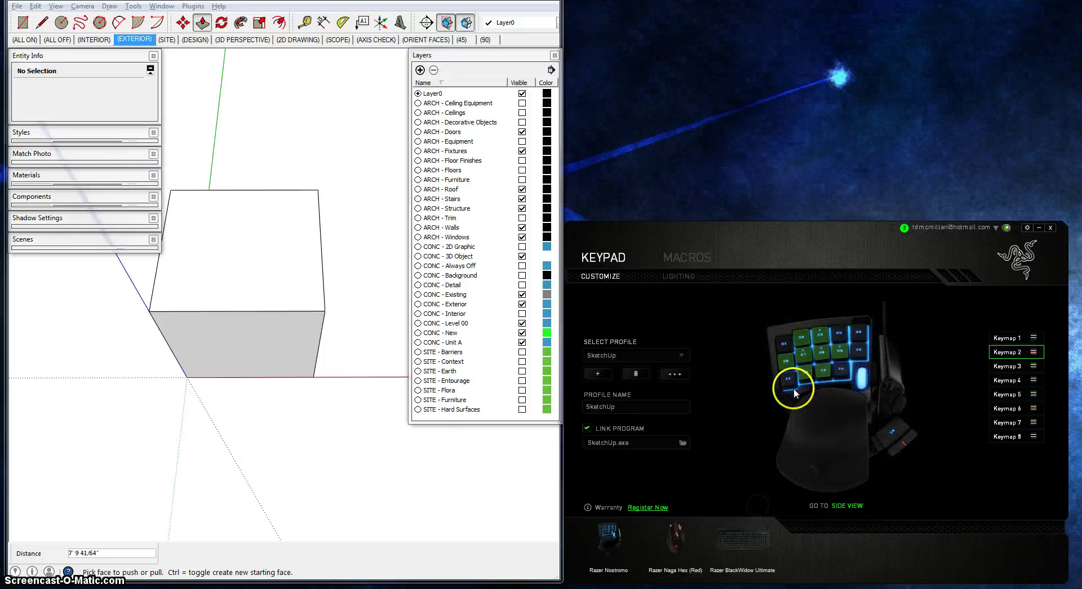
Review the playback options for button 08's macro in Keymap 2 and save it as Play once
left_click(1012, 338)
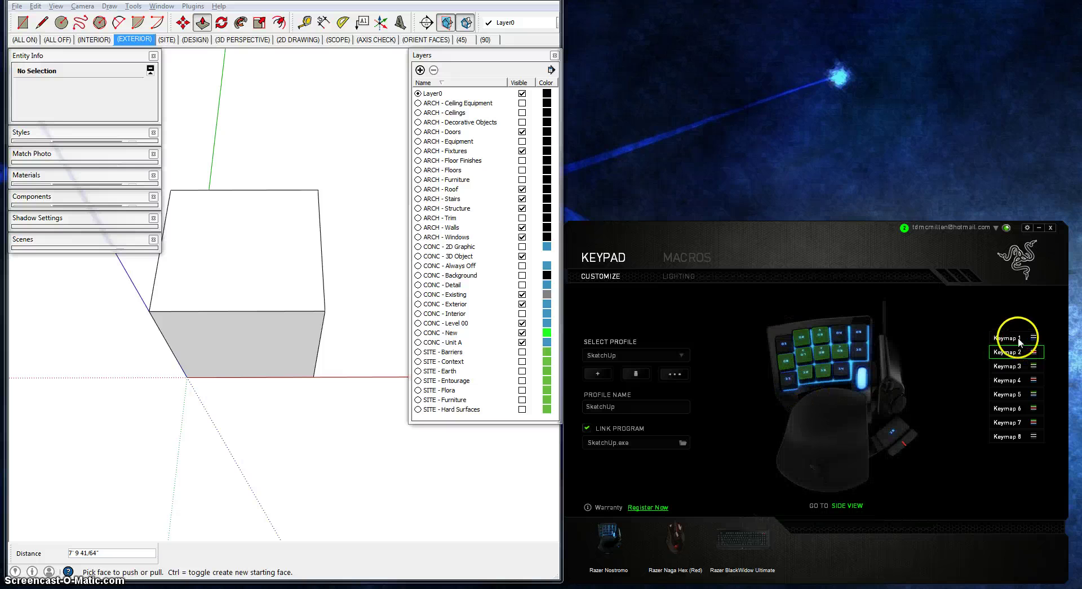
left_click(822, 352)
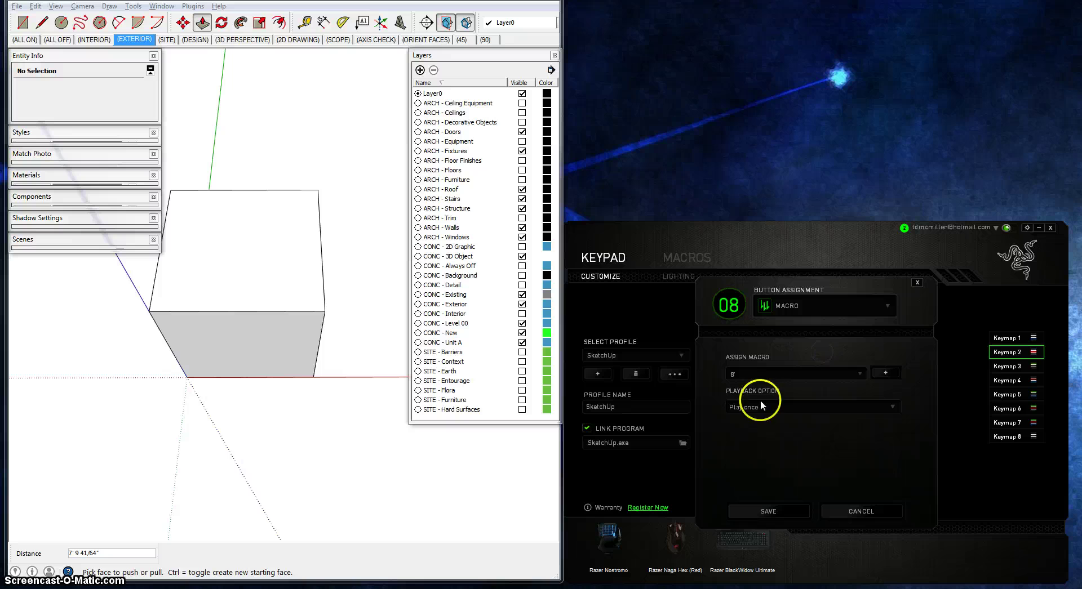
left_click(891, 407)
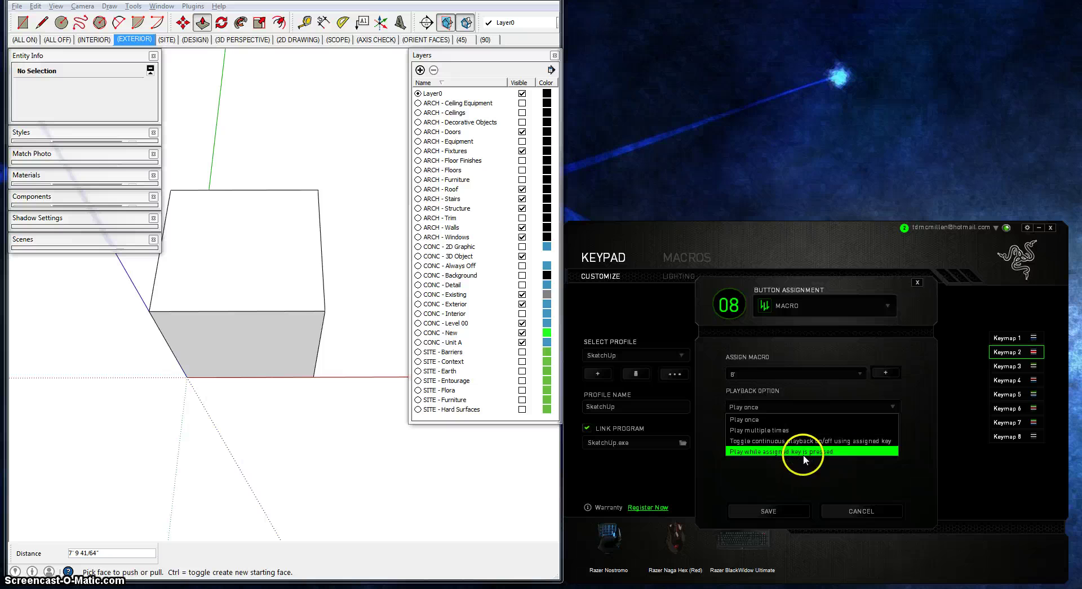
left_click(765, 506)
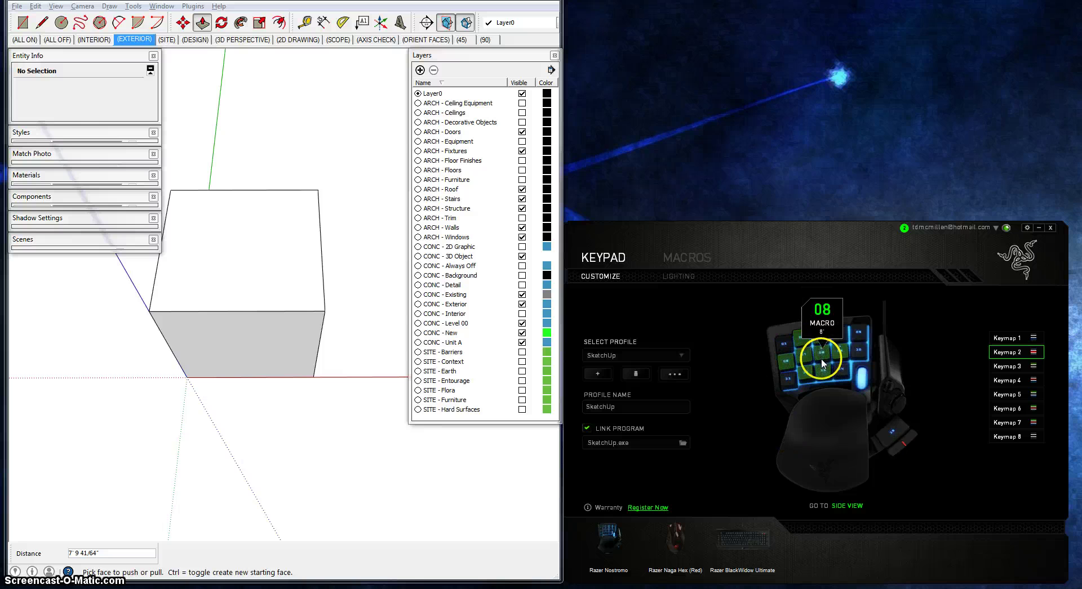
Return to Keymap 1 and collapse the SketchUp box back to the flat ground rectangle
left_click(236, 304)
left_click(1009, 339)
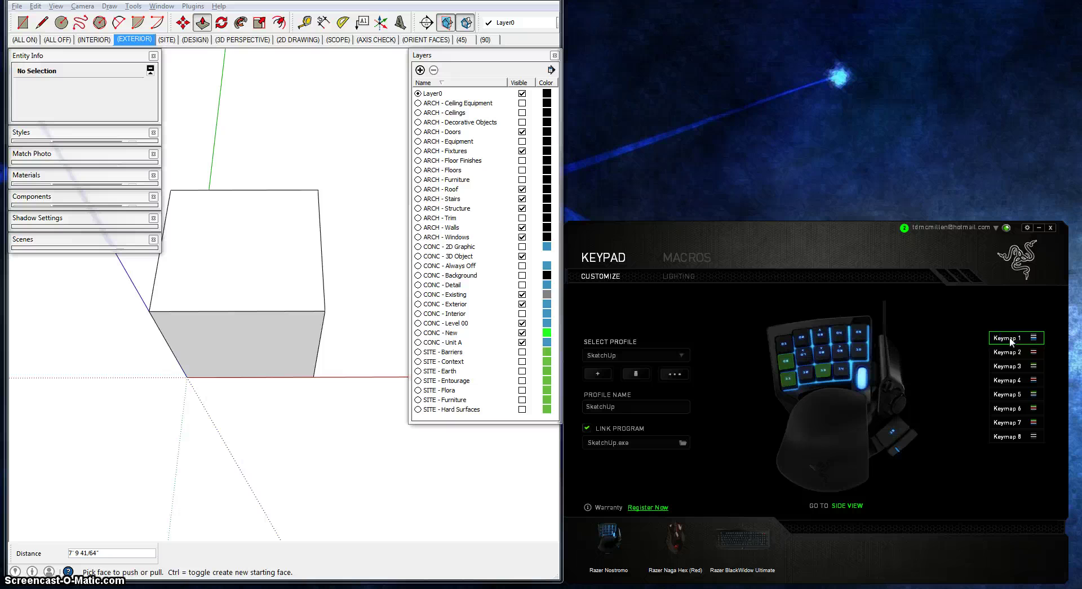
left_click(288, 420)
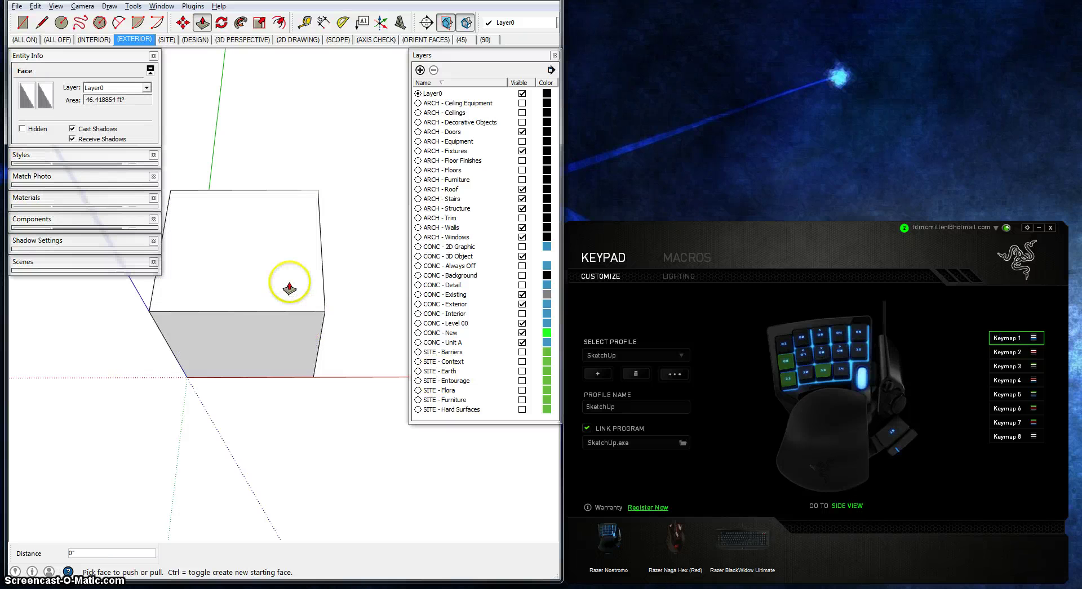
left_click_drag(280, 298, 265, 353)
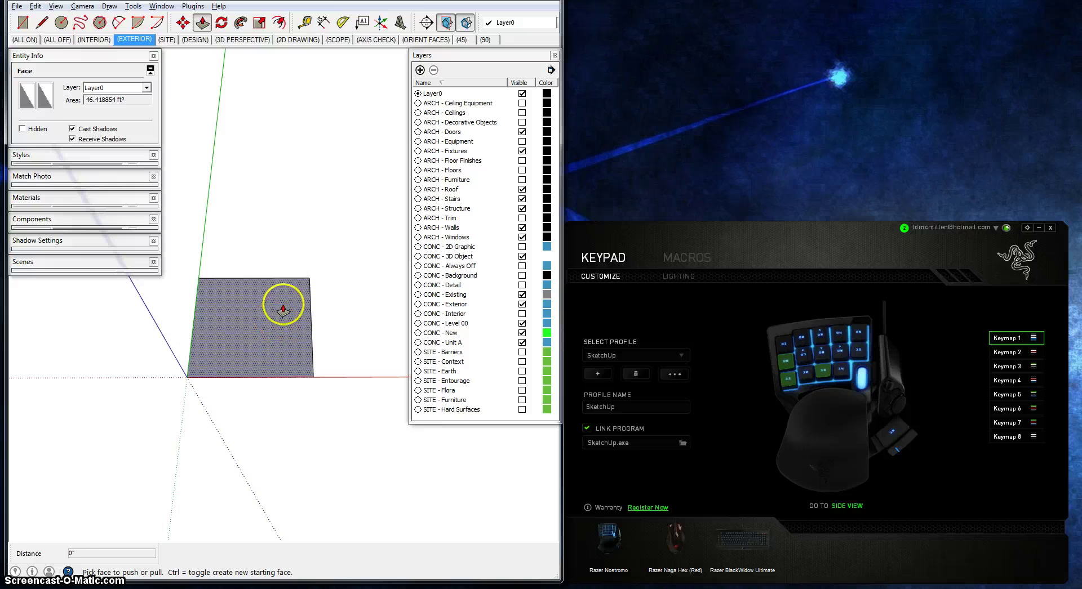
Push/Pull the ground rectangle up to a height of 8' with the new 8' macro
left_click(260, 346)
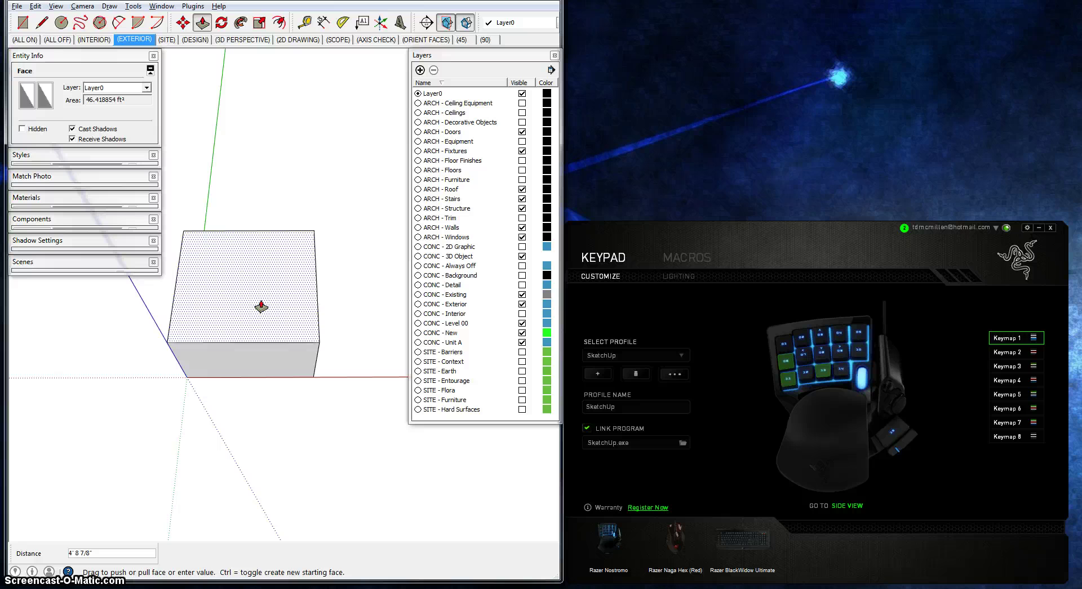
left_click(261, 280)
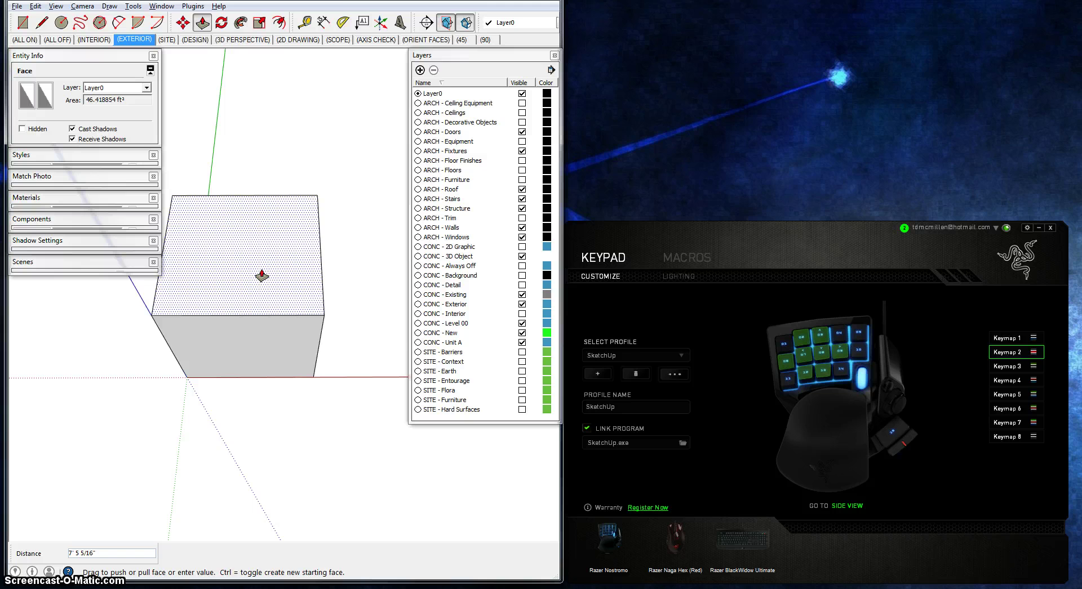
left_click(259, 285)
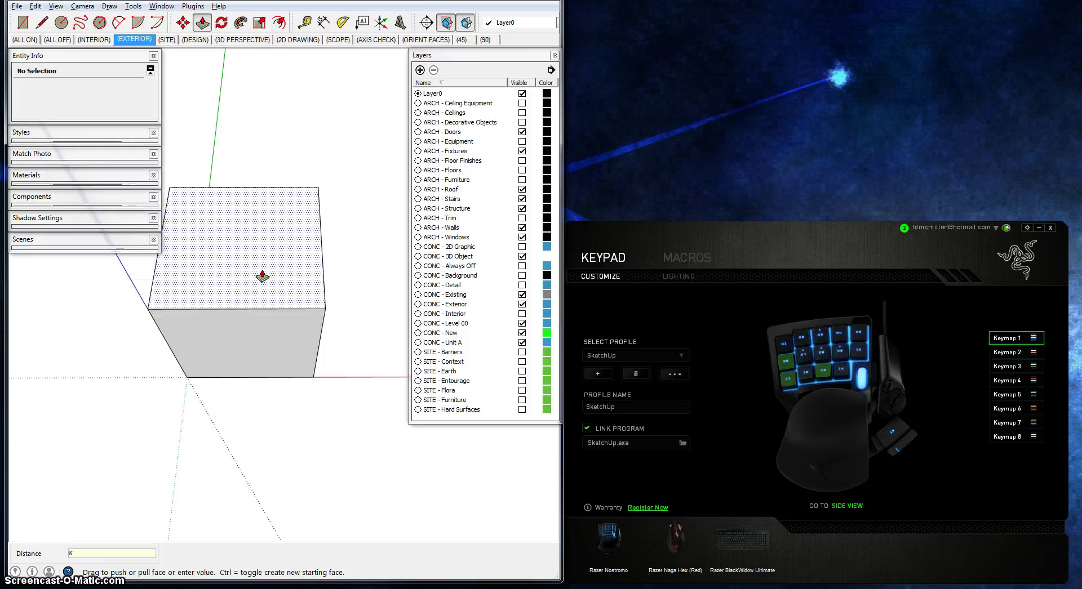
type("8'")
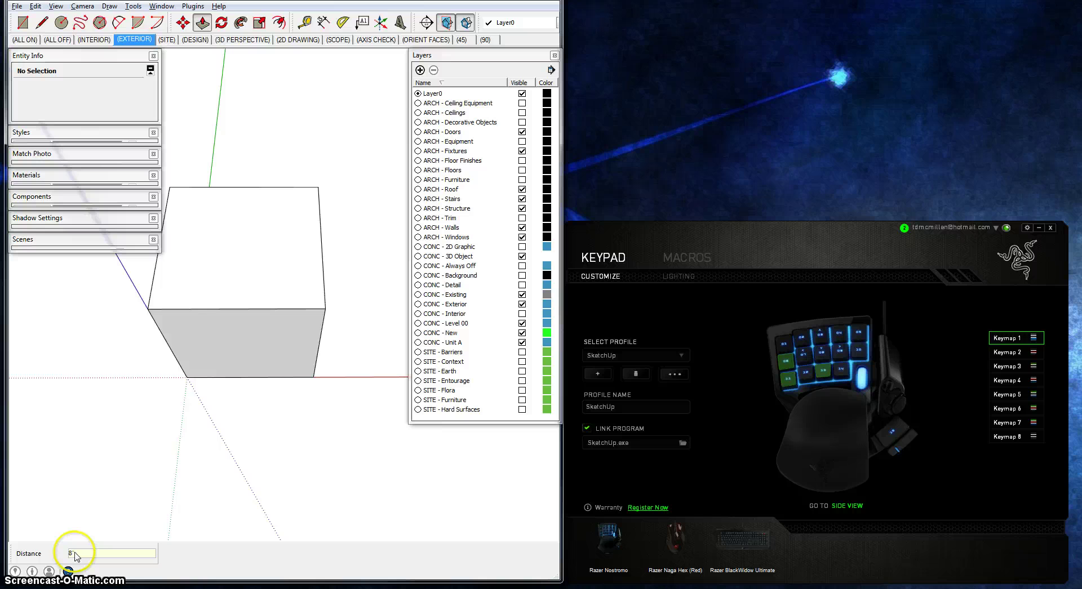
Offset the box's top face edges inward by 3.5" with the 3.5" macro
left_click(313, 265)
key("f")
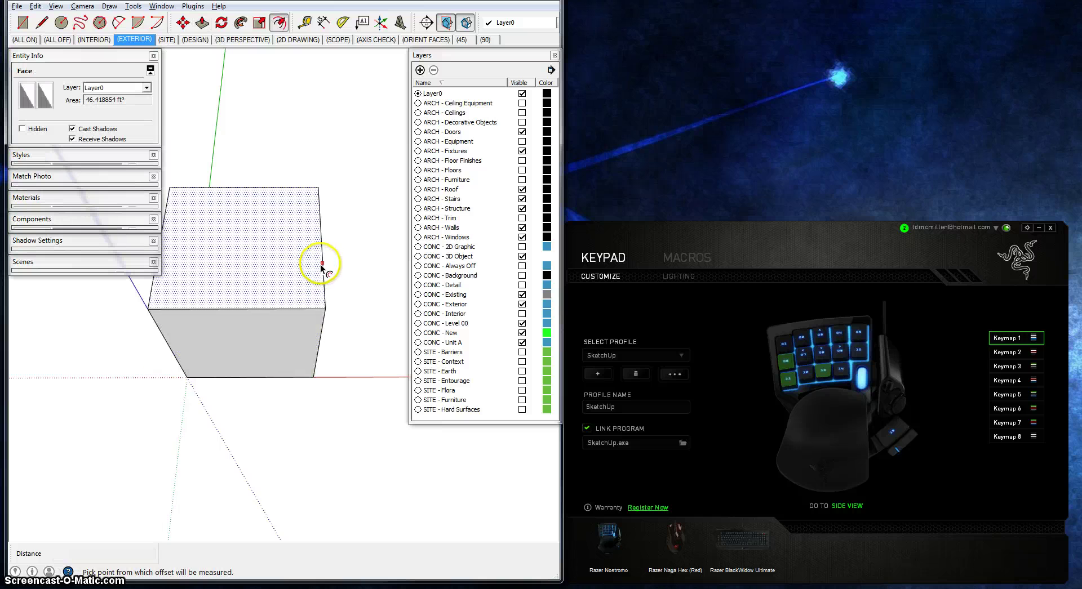
left_click(321, 265)
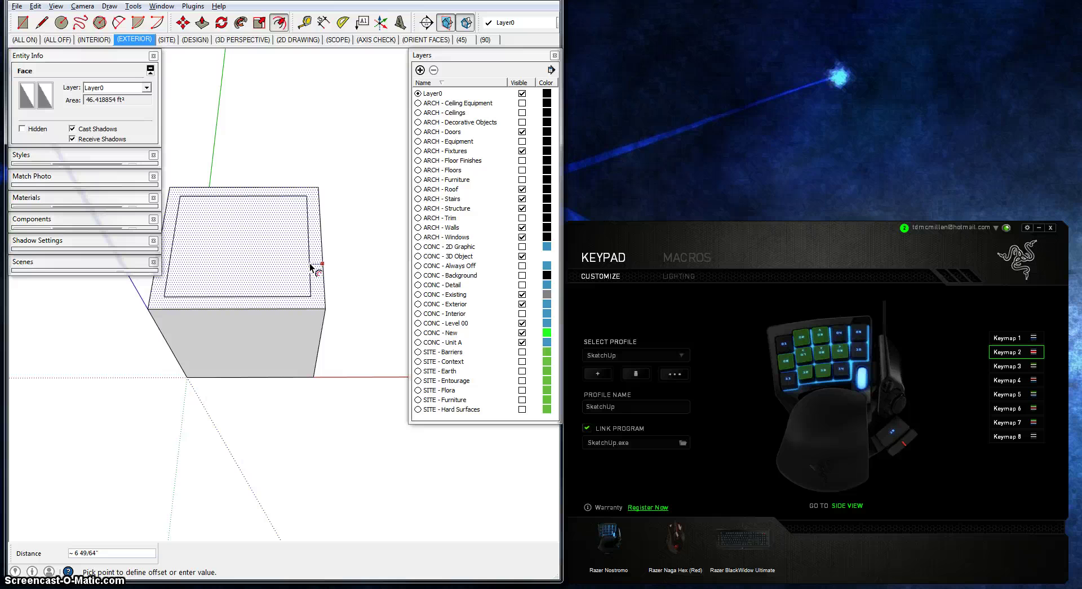
left_click(314, 278)
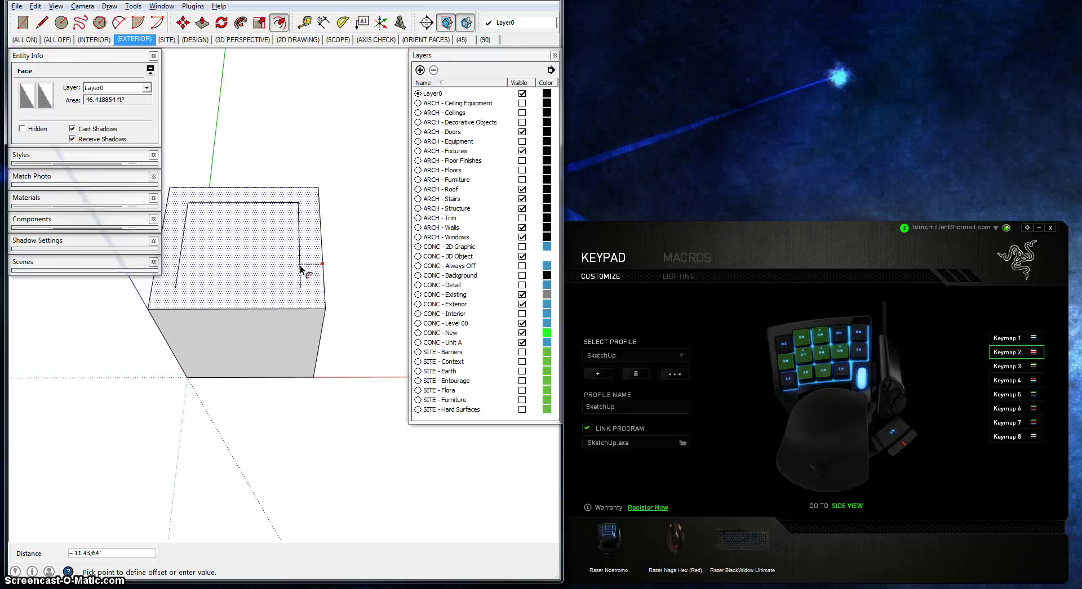
type("3.5")
key("Return")
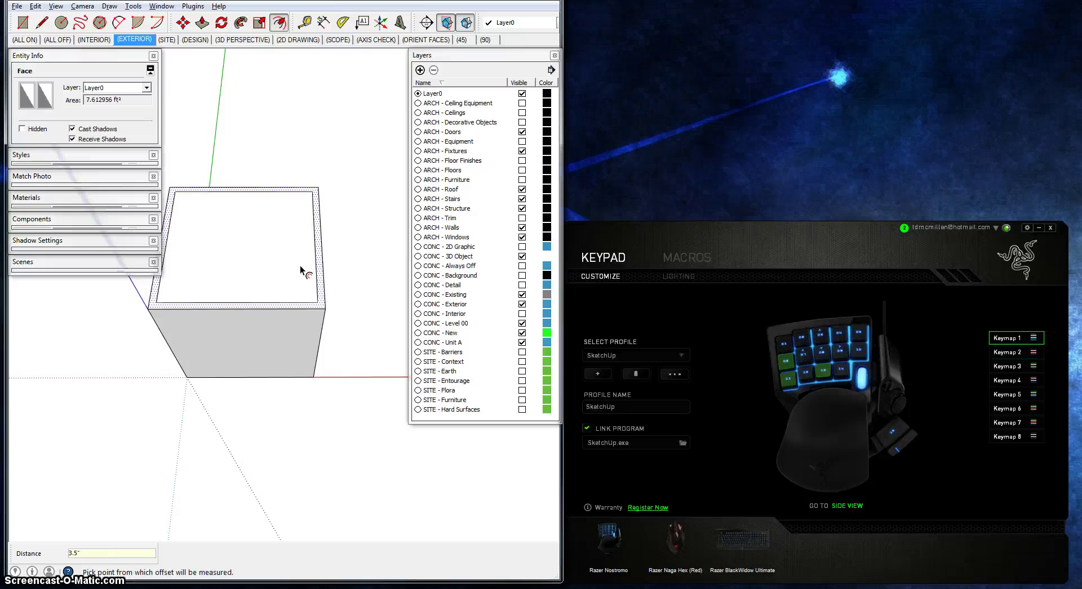
Push/Pull the inner top face down 8' to hollow out the box, leaving only the walls
middle_click_drag(302, 270, 272, 351)
key("p")
left_click(258, 288)
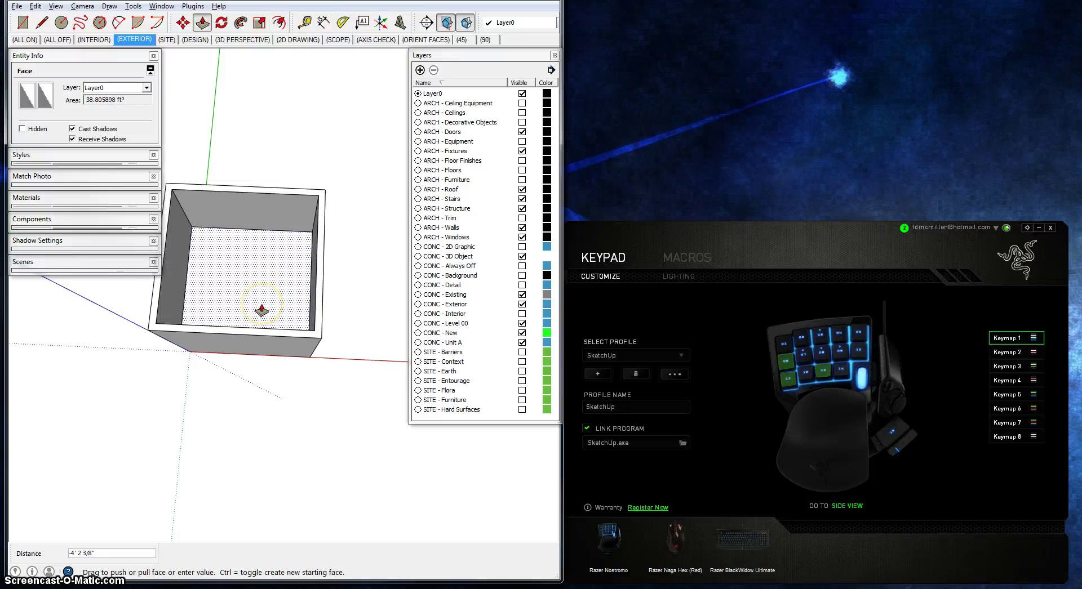
left_click(283, 389)
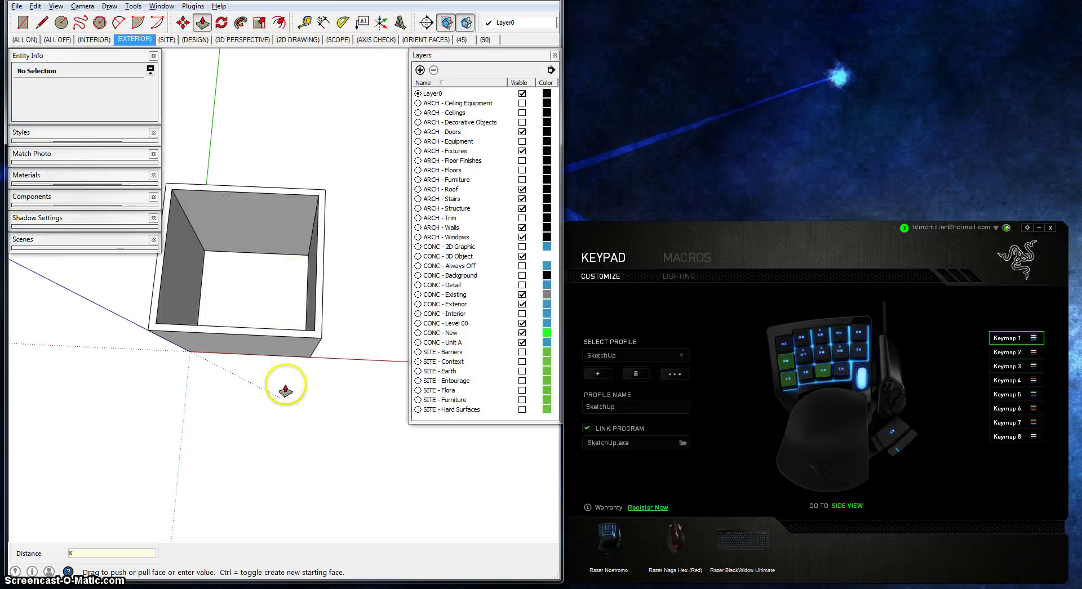
mouse_move(283, 389)
middle_mouse_down()
mouse_move(300, 305)
mouse_move(278, 400)
mouse_move(141, 392)
mouse_move(61, 365)
mouse_move(312, 365)
middle_mouse_up()
left_click(268, 337)
mouse_move(273, 306)
middle_mouse_down()
mouse_move(161, 321)
mouse_move(169, 357)
mouse_move(258, 316)
middle_mouse_up()
Bring up Keymap 2 in Synapse again and look over its button and macro assignments
left_click(1008, 352)
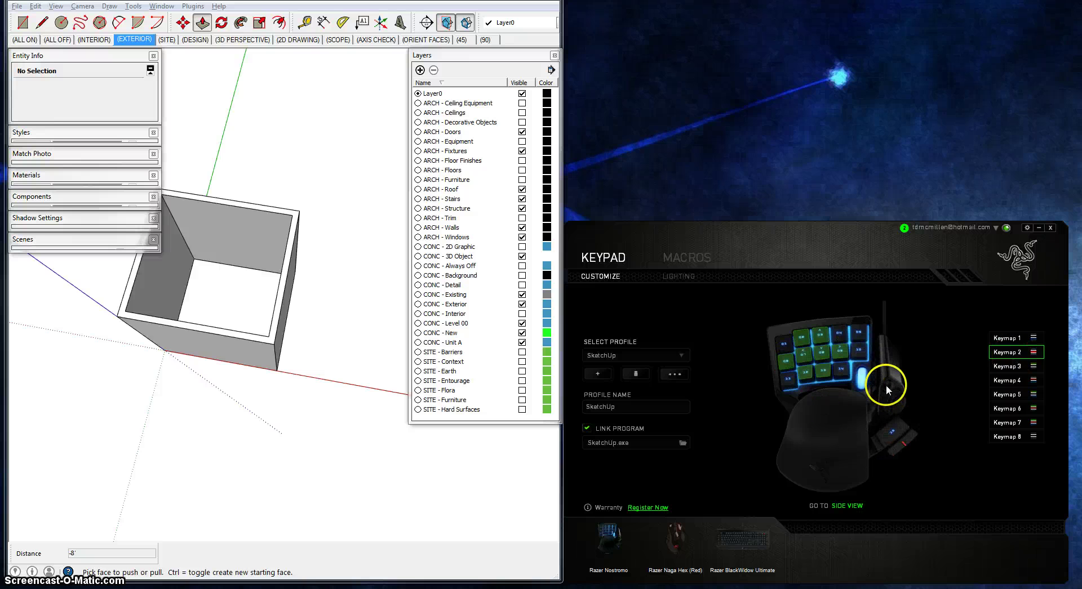
mouse_move(826, 341)
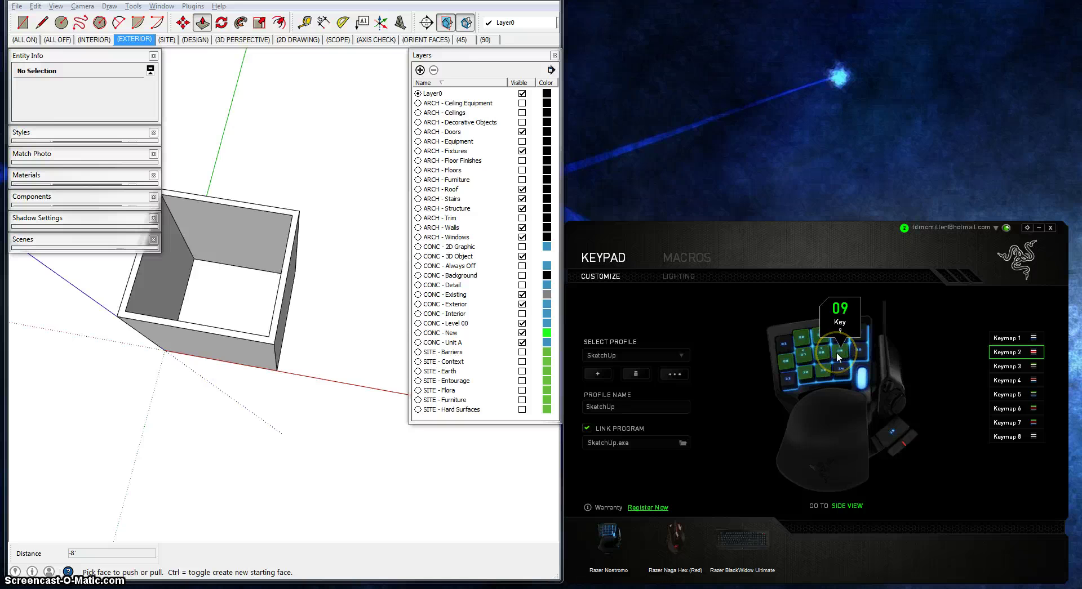
Create a new macro in Synapse and name it 9'
left_click(684, 262)
left_click(638, 355)
left_click(621, 403)
left_click_drag(621, 406, 502, 396)
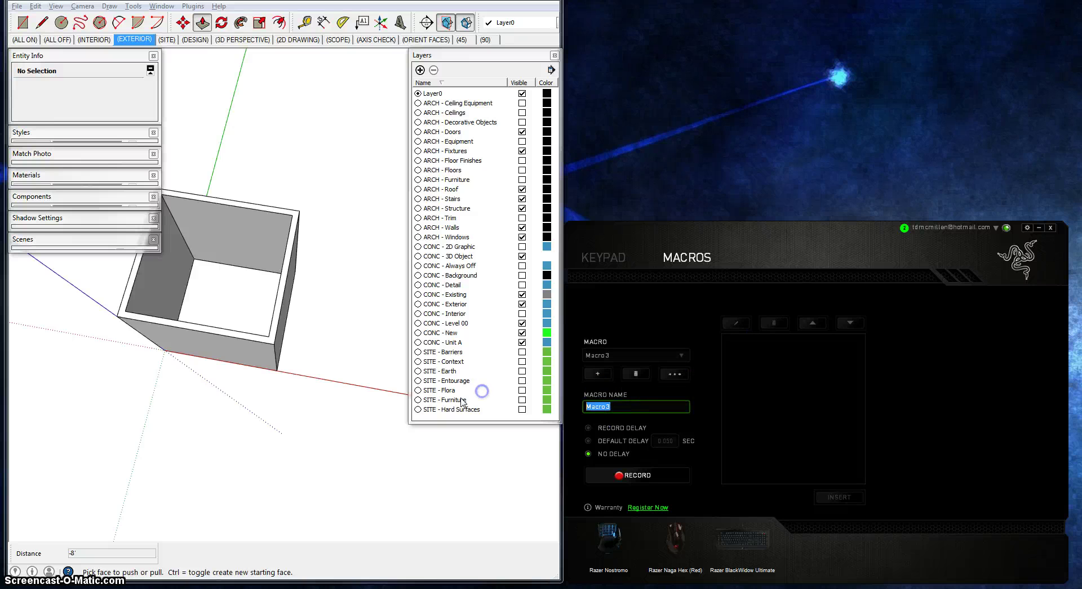
type("9'")
key("Return")
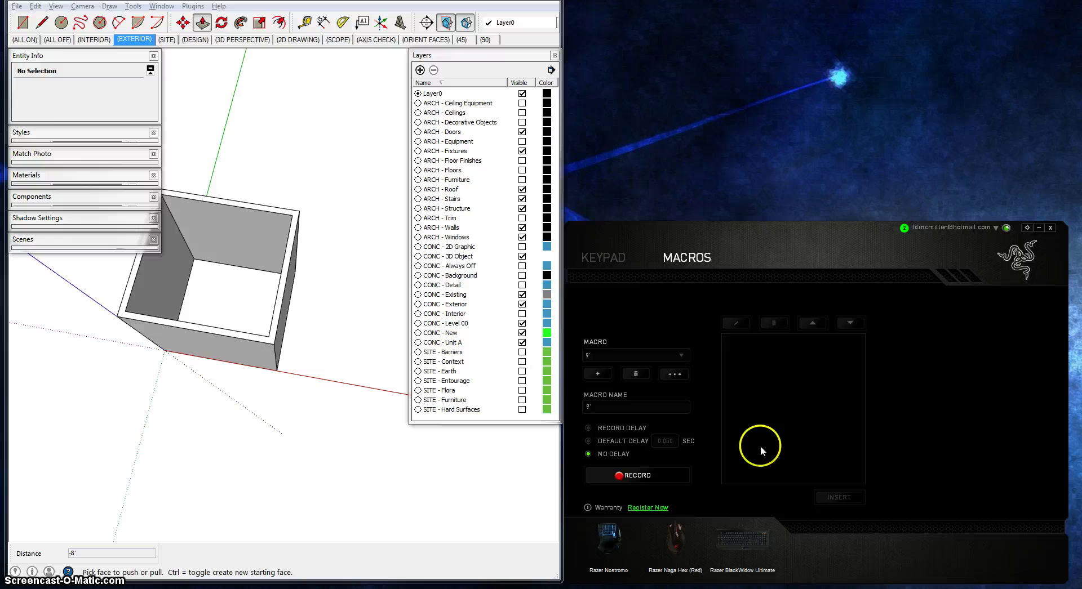
Record the keystrokes Num 9, apostrophe and Num Enter into the 9' macro
left_click(626, 474)
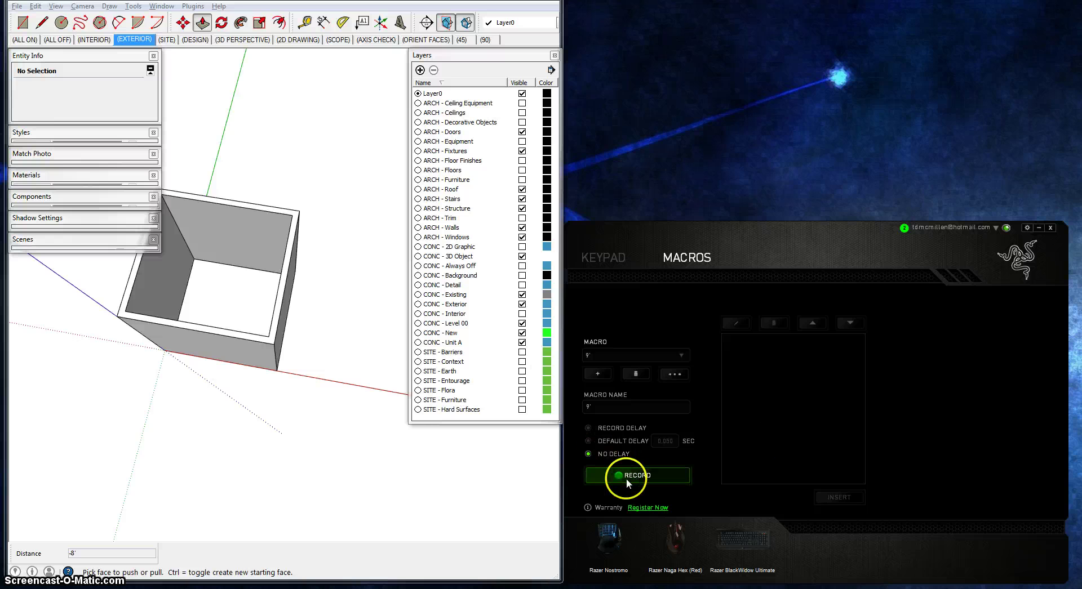
key("KP_9")
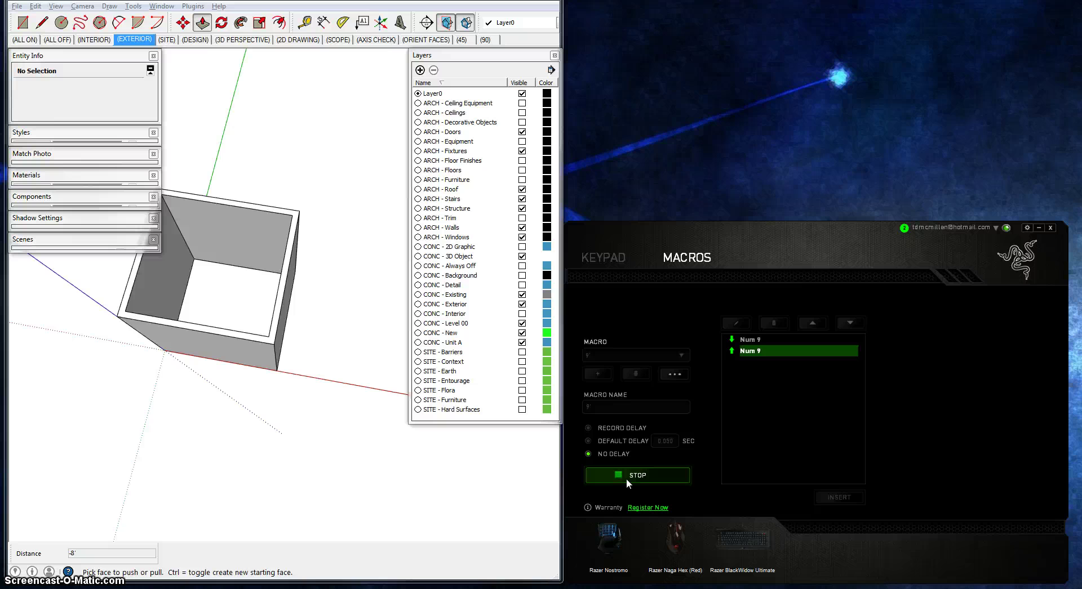
key("apostrophe")
key("KP_Enter")
left_click(640, 476)
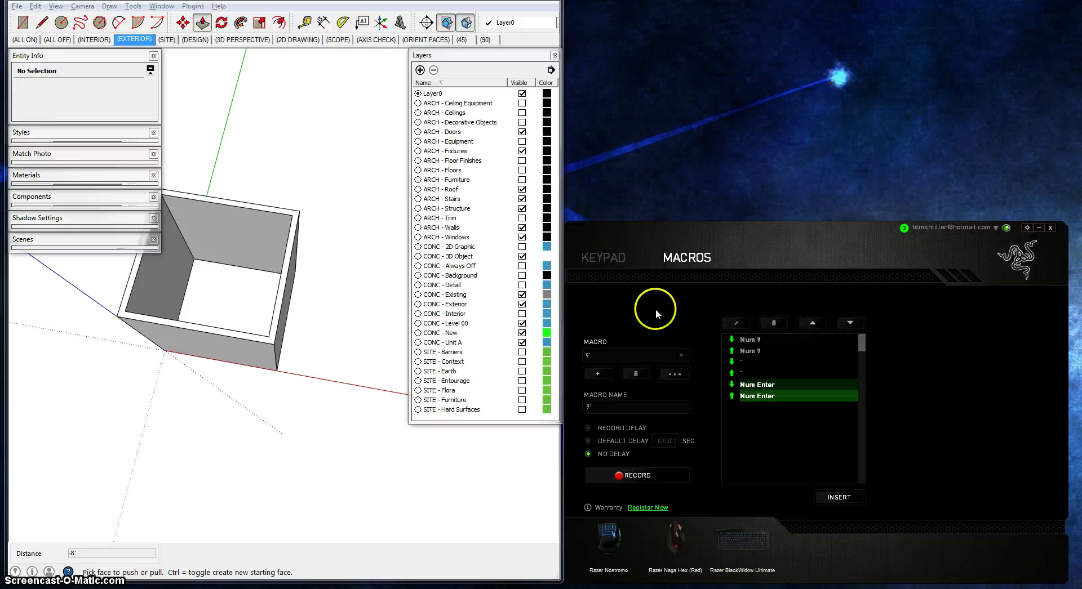
Assign the 9' macro to keypad button 09 in Keymap 2 and save the assignment
left_click(602, 258)
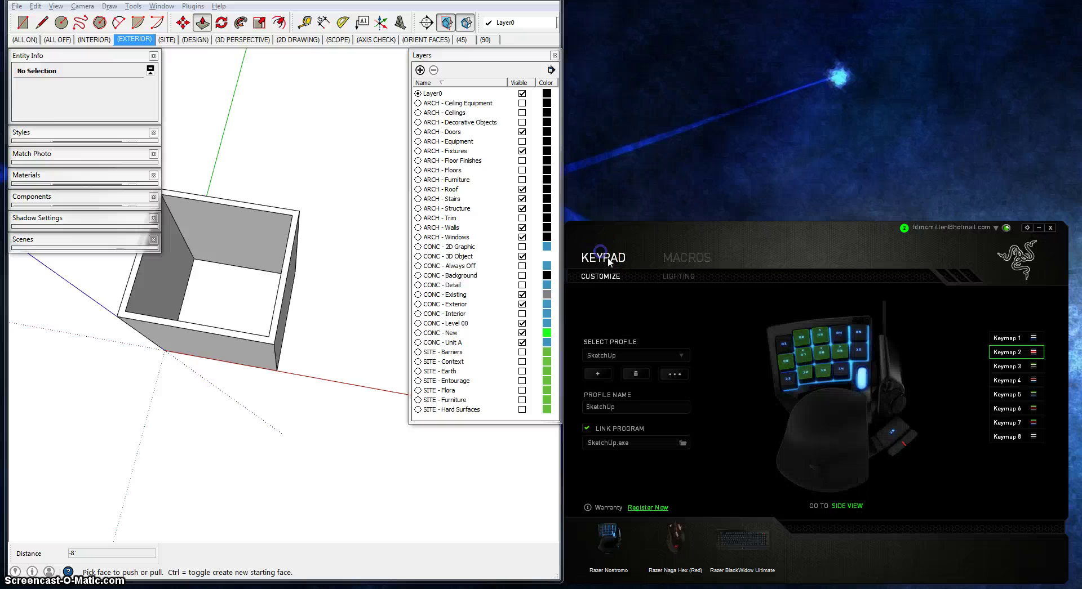
left_click(843, 350)
left_click(788, 306)
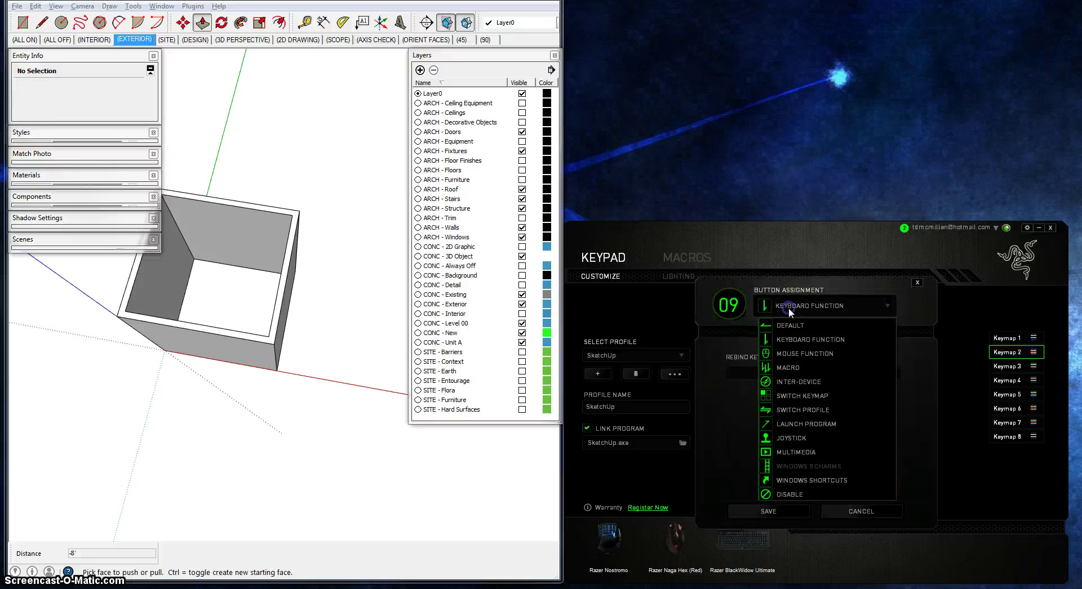
left_click(789, 367)
left_click(792, 375)
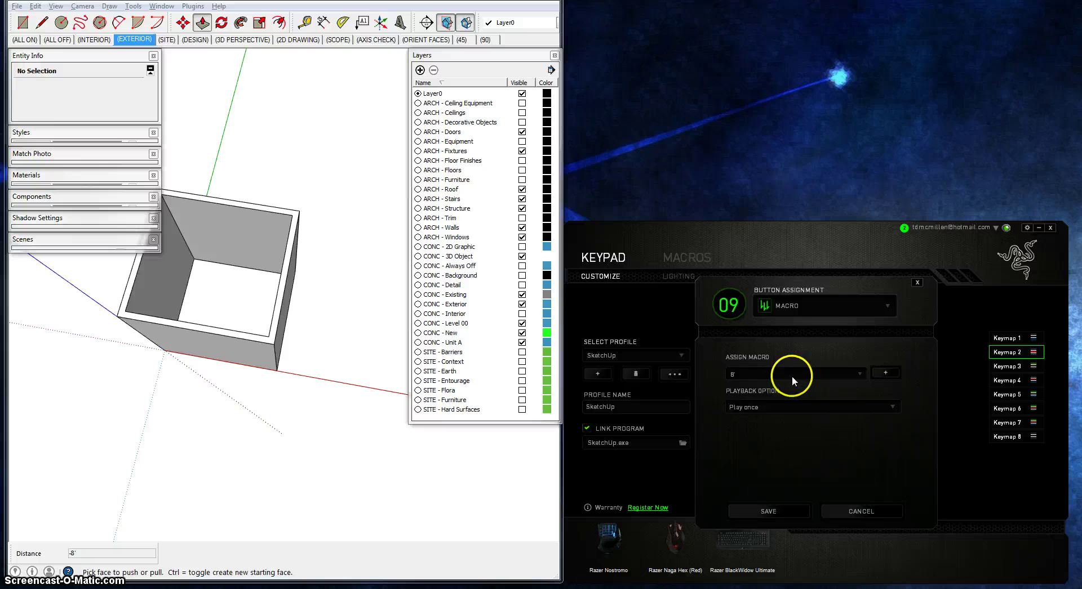
left_click(764, 419)
left_click(789, 514)
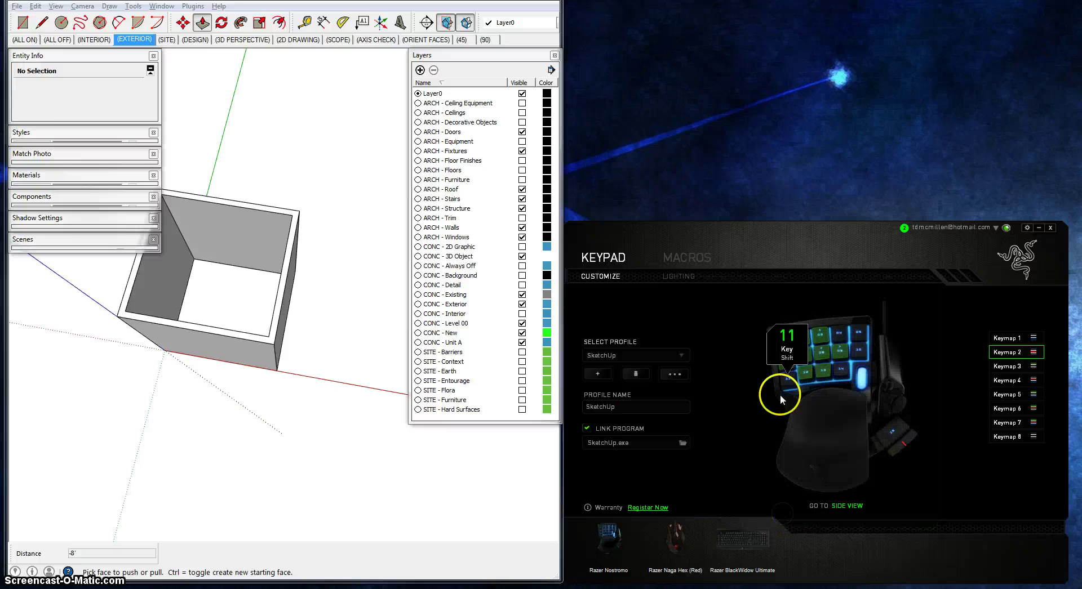
Review the key and macro assignments of Keymap 2, including buttons 06 and 12, and compare them with Keymap 1
mouse_move(321, 389)
middle_mouse_down()
mouse_move(292, 375)
mouse_move(340, 358)
middle_mouse_up()
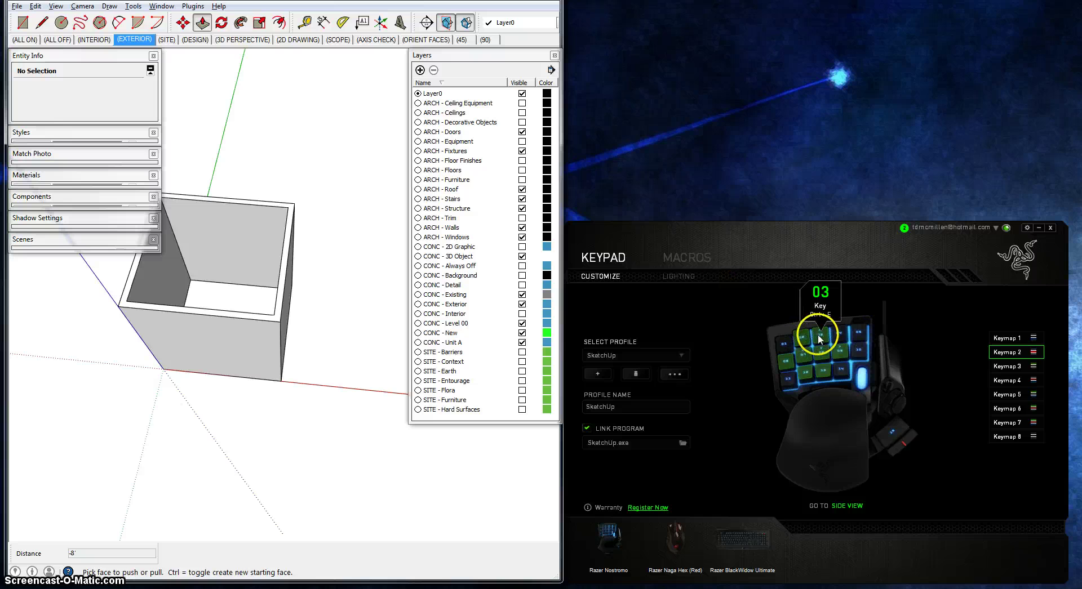
left_click(1006, 341)
left_click(810, 356)
left_click(821, 338)
left_click(788, 361)
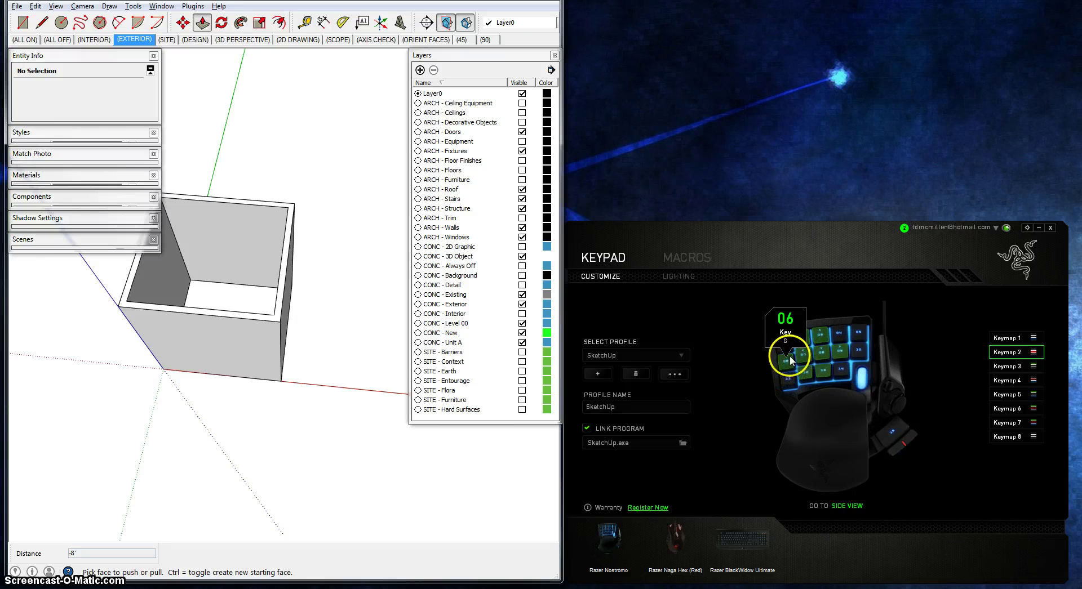
left_click(788, 361)
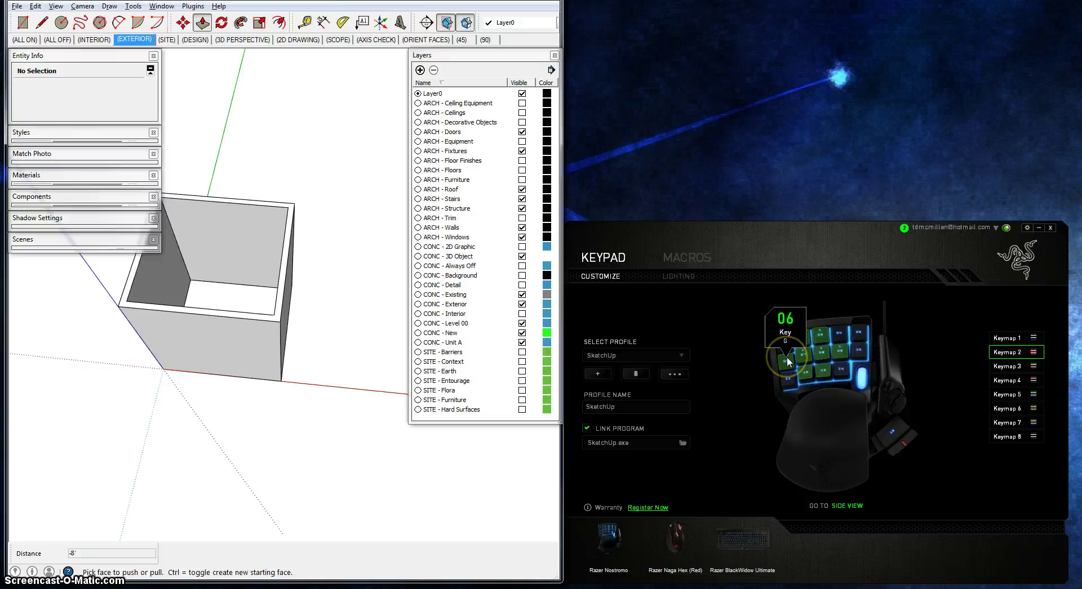
left_click(810, 359)
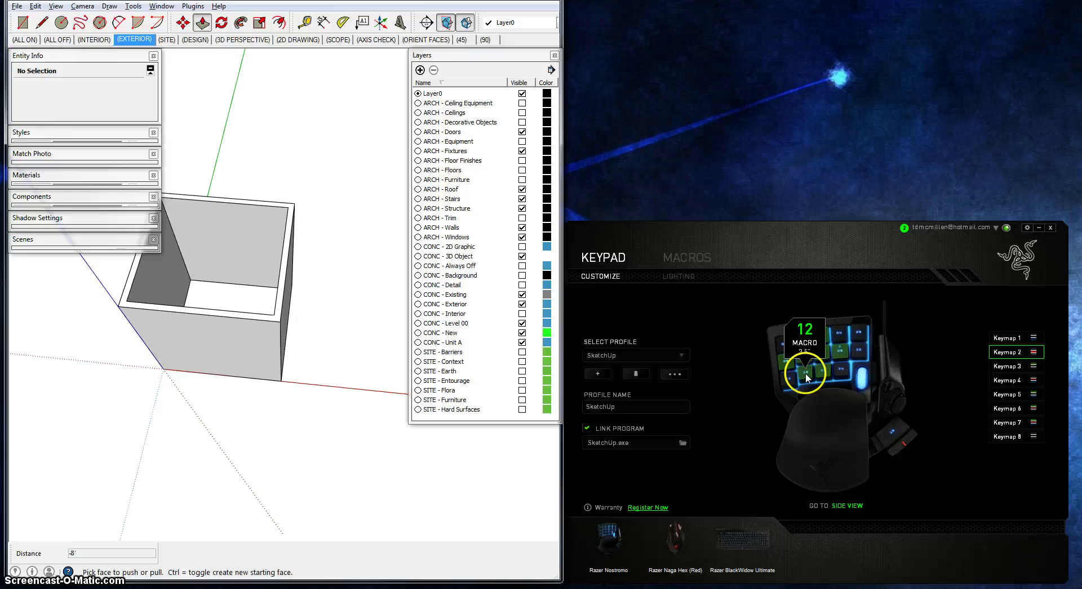
left_click(997, 340)
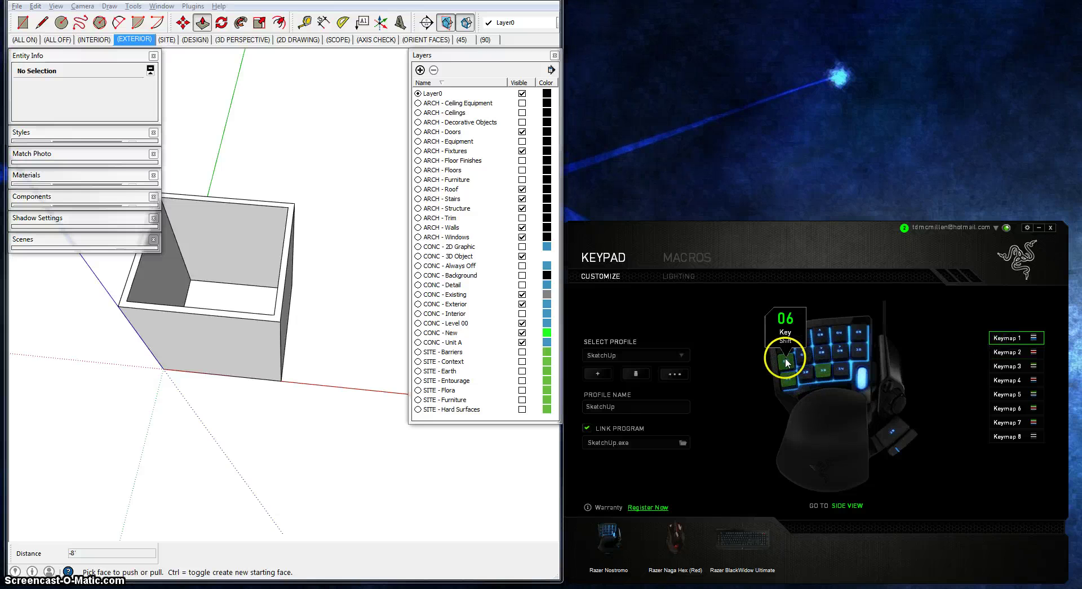